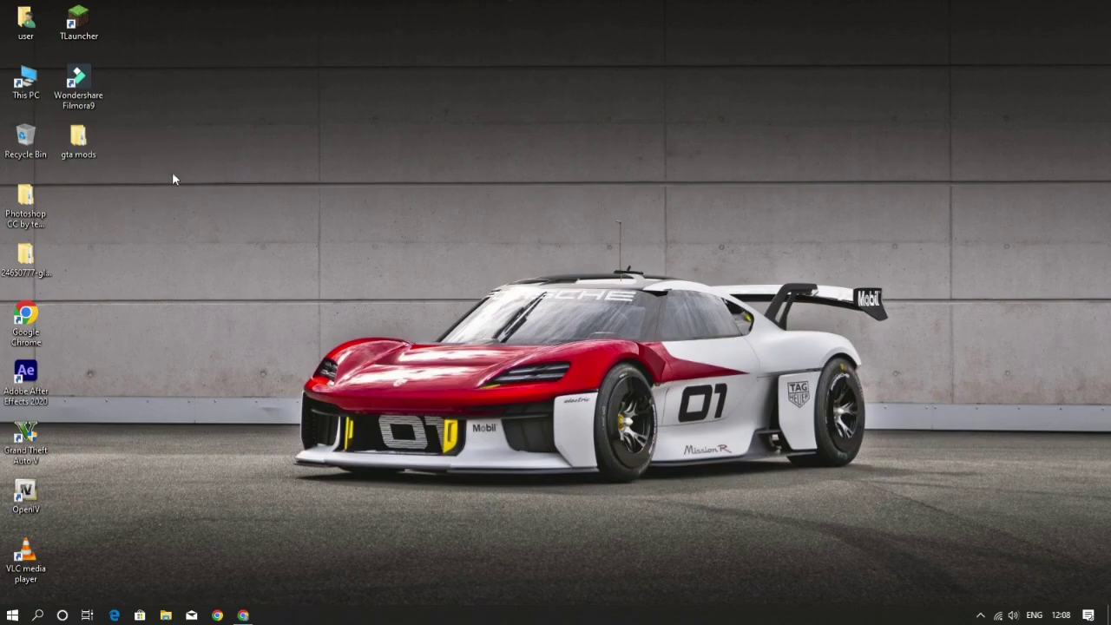
Step: Review the download pages for Community Script Hook V .NET, Script Hook V, Menyoo PC and Toyota Fortuner 2022, closing the browser when done
left_click(244, 614)
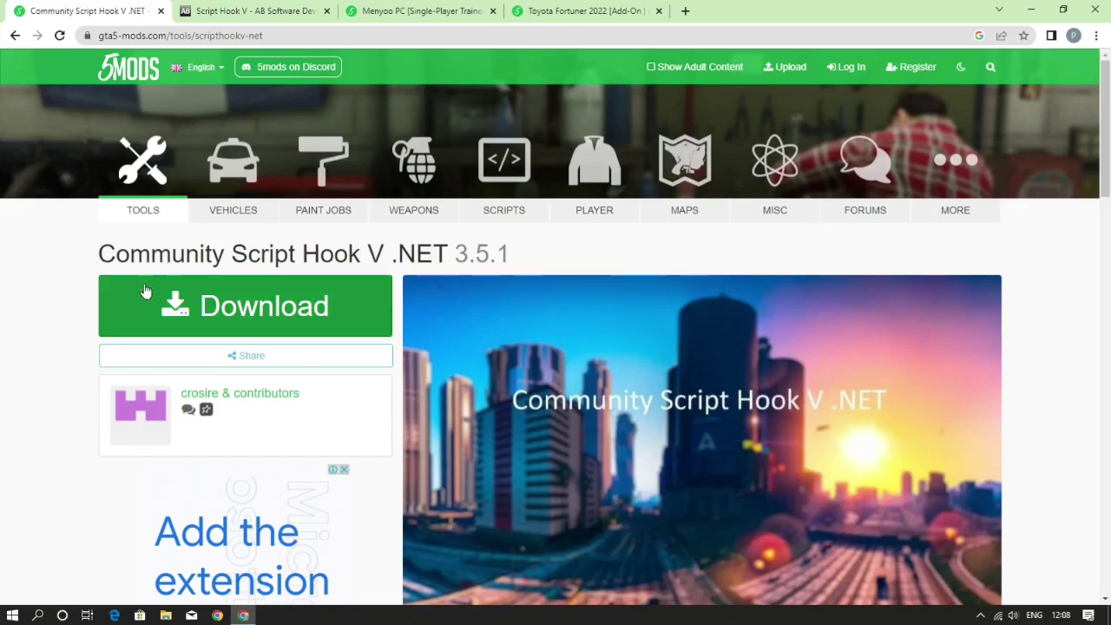
left_click(281, 318)
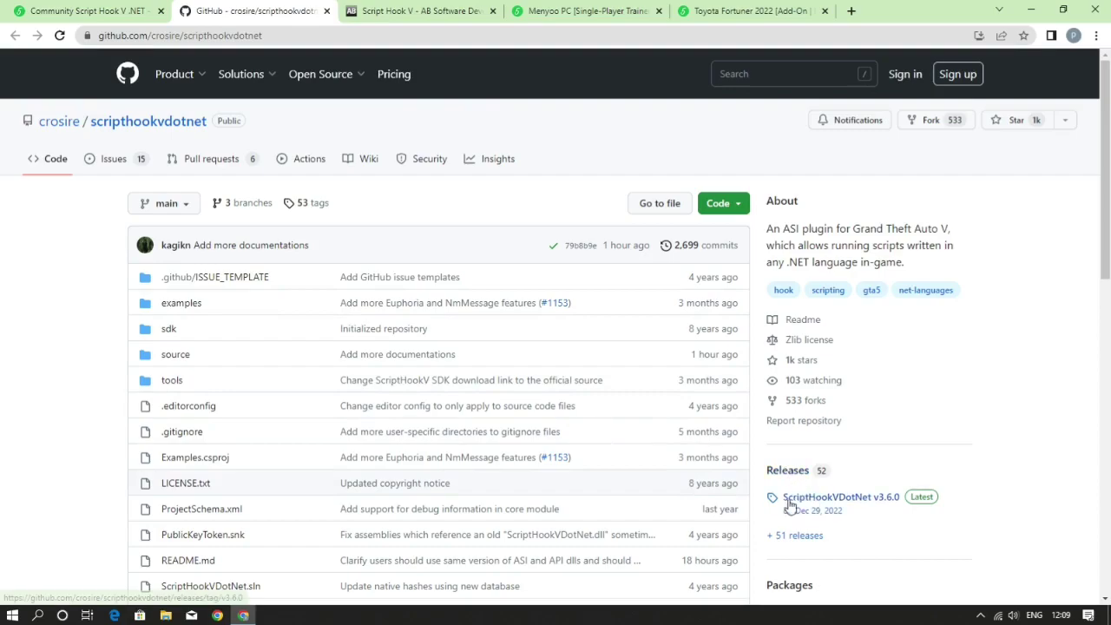
left_click(326, 11)
left_click(224, 12)
scroll(586, 495, "down", 2)
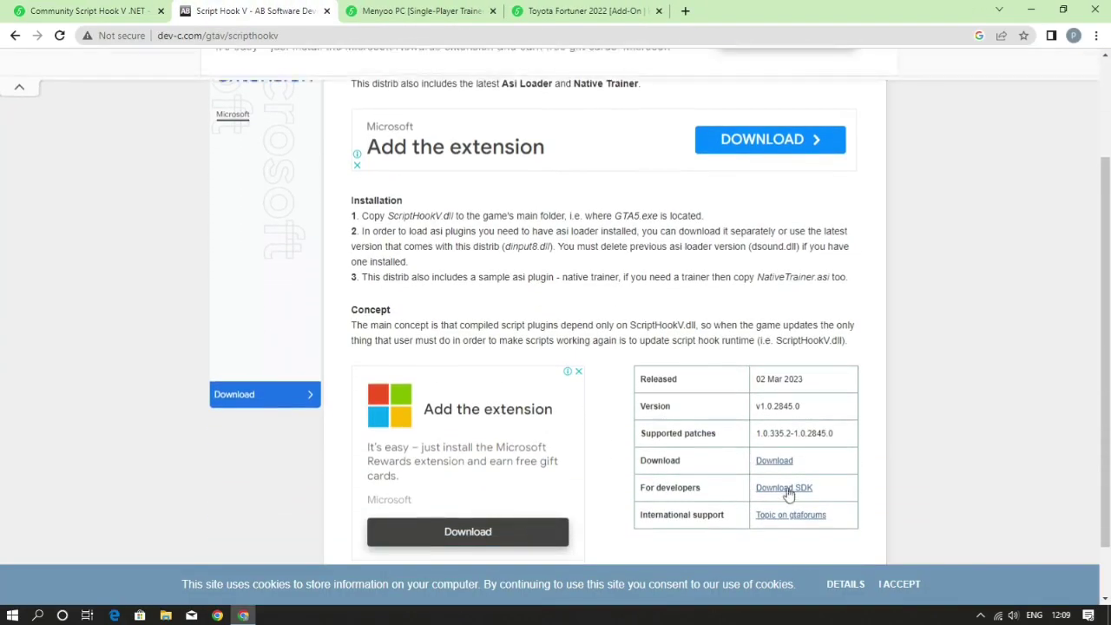
left_click(395, 8)
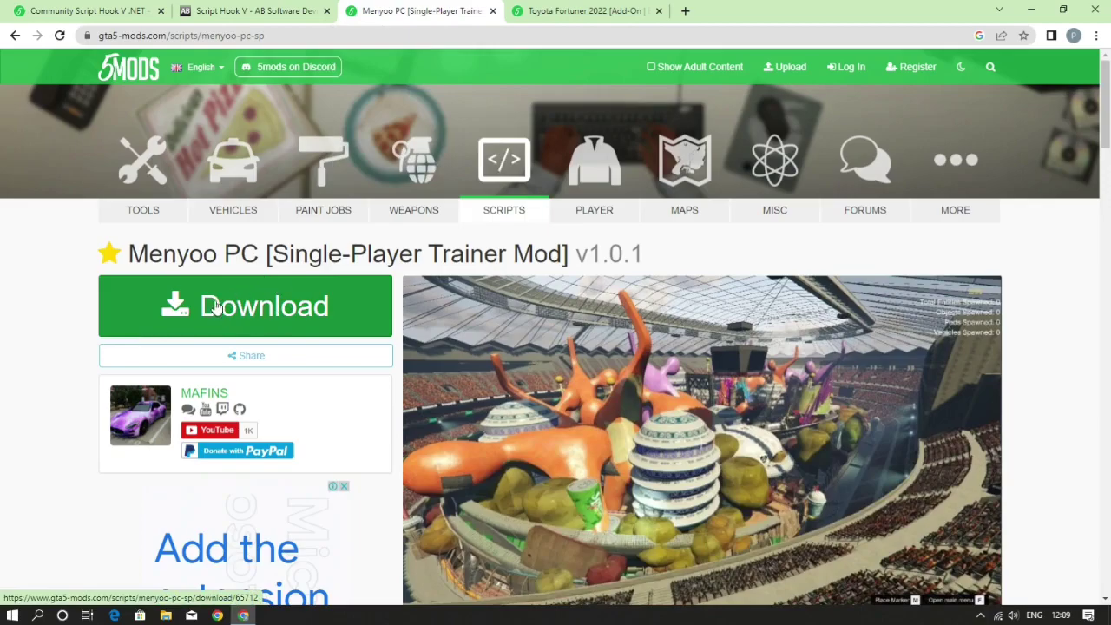
left_click(540, 7)
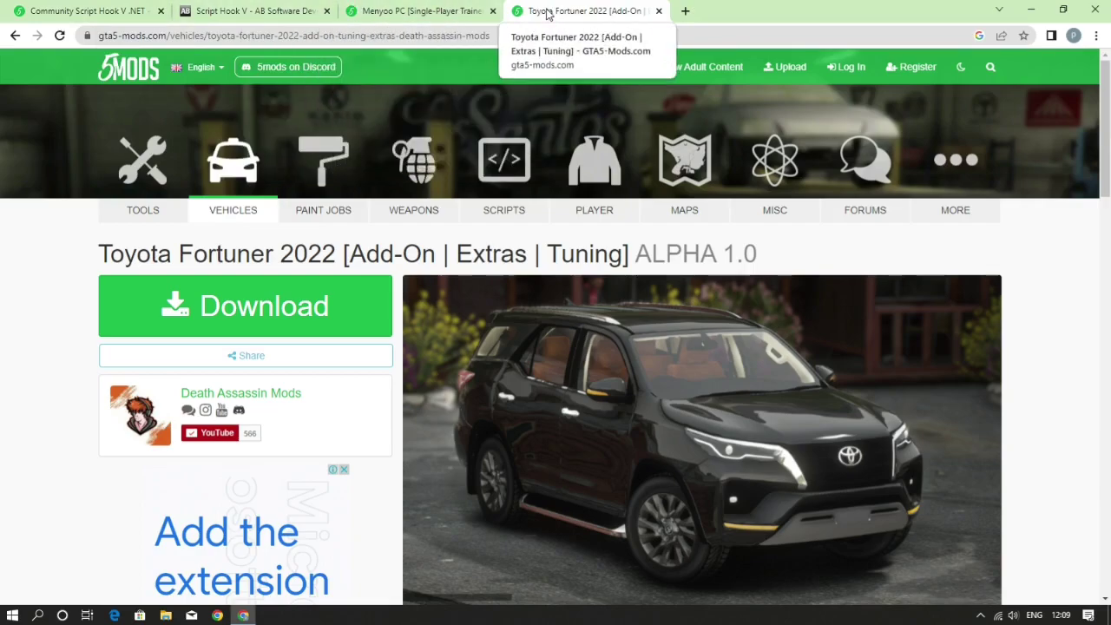
left_click(1095, 10)
right_click(310, 366)
left_click(347, 407)
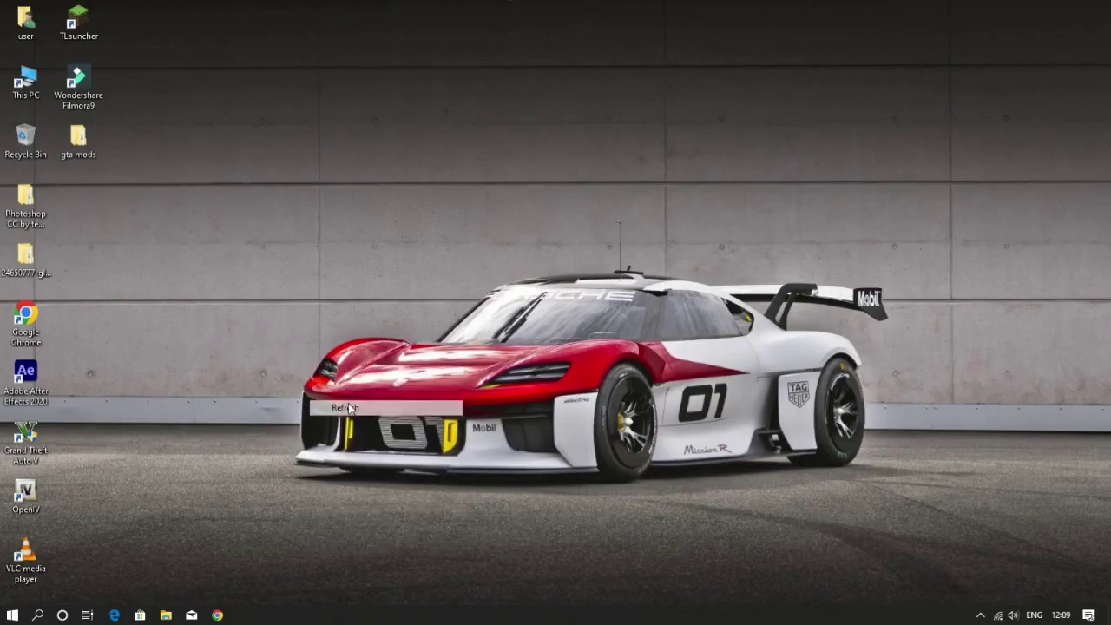
Step: Extract the ScriptHookVDotNet, ScriptHookV_1.0.2845.0, MenyooSP and Toyota Fortuner 2022 archives in the gta mods folder, each into its own folder
double_click(79, 140)
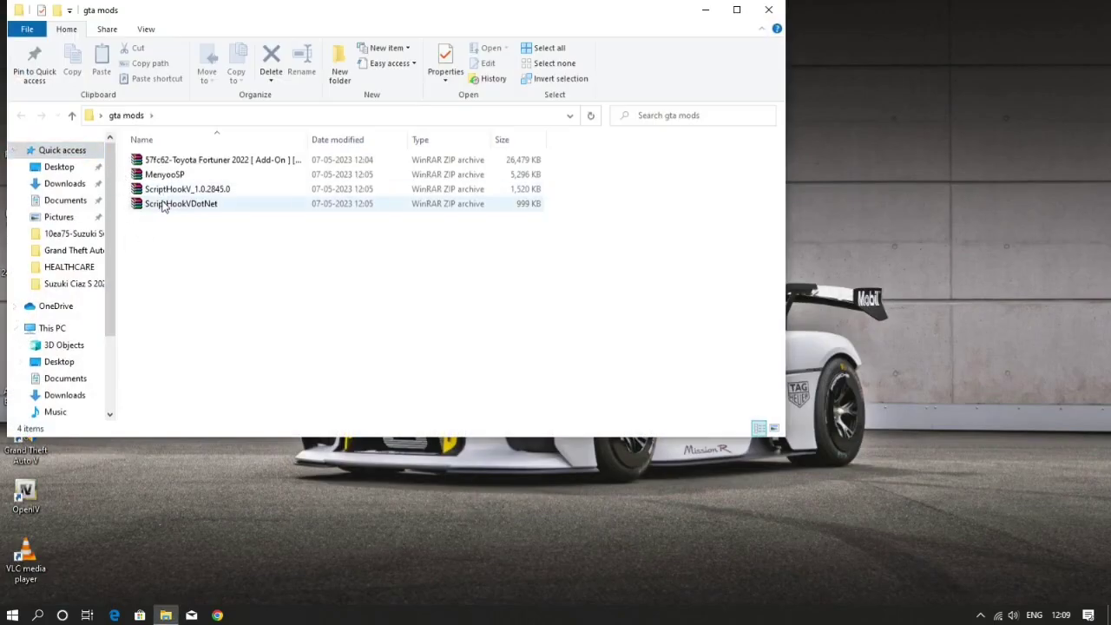
right_click(160, 205)
left_click(217, 257)
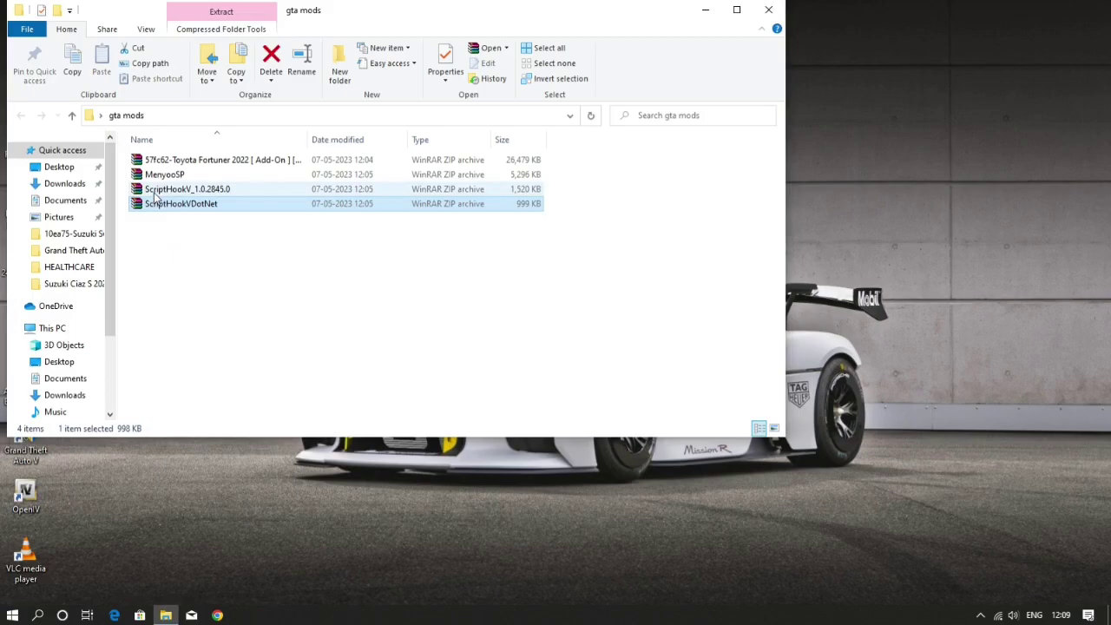
right_click(153, 208)
left_click(169, 258)
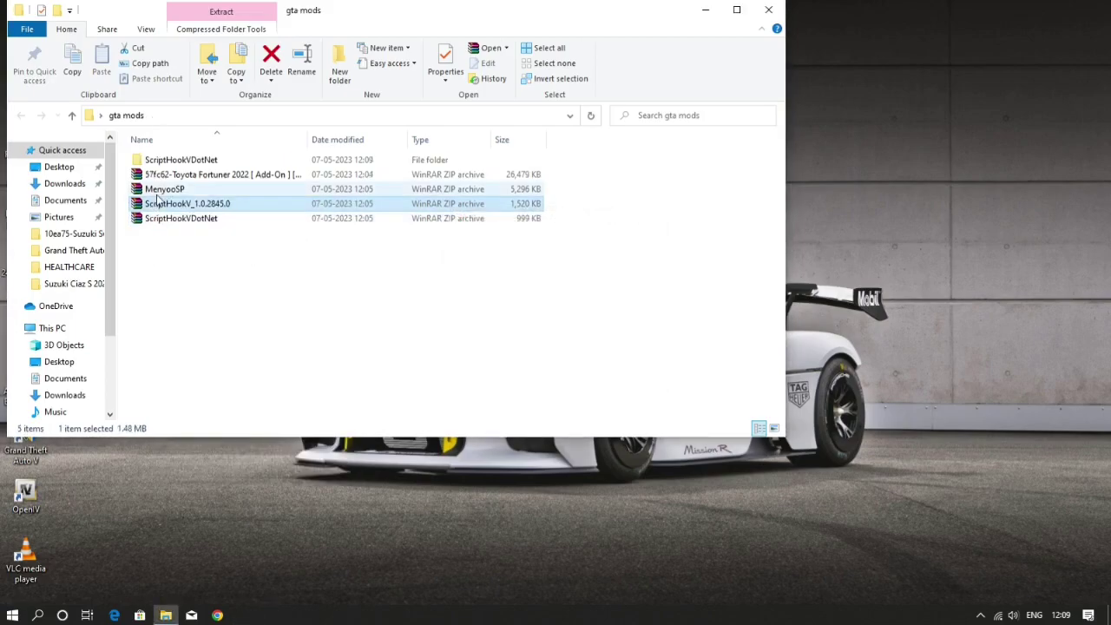
right_click(160, 190)
left_click(219, 251)
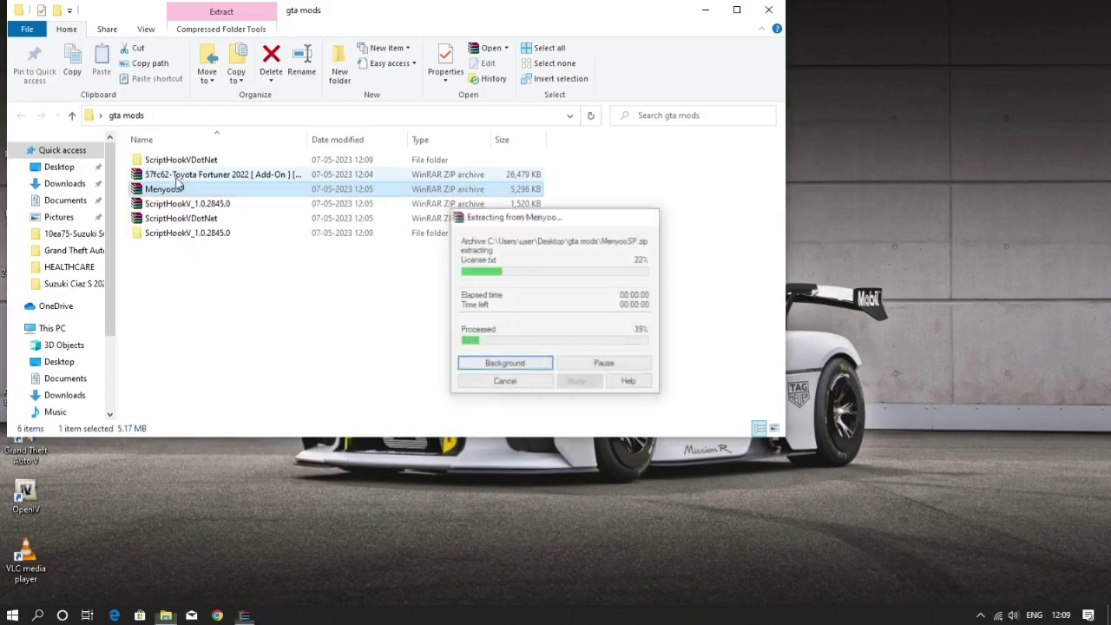
right_click(175, 177)
right_click(180, 205)
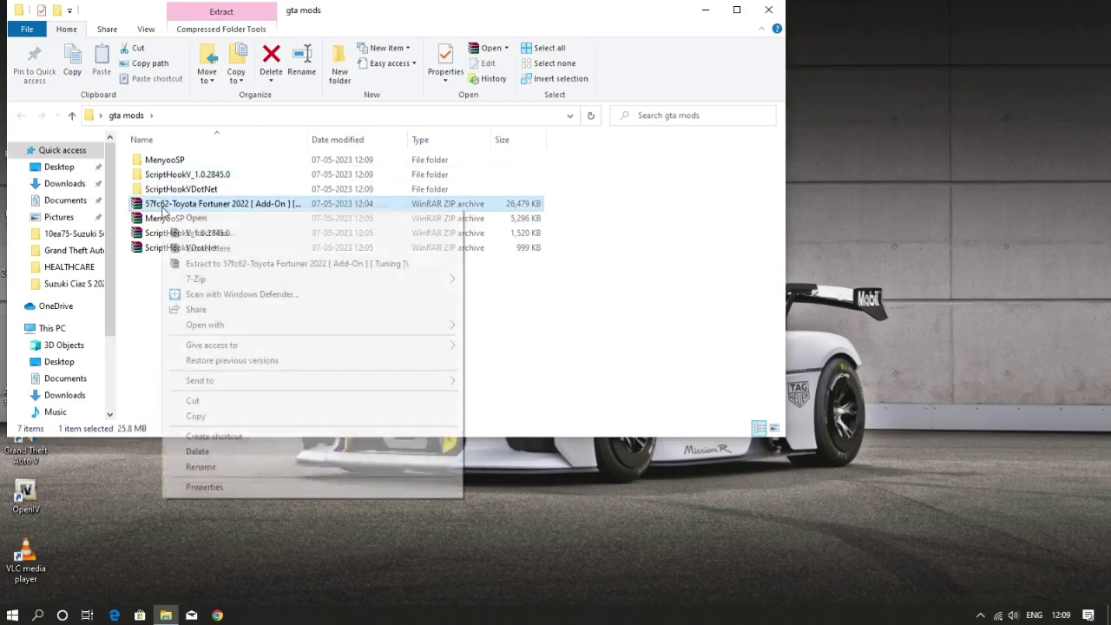
left_click(191, 263)
Step: Delete the four original ZIP archives from the gta mods folder
left_click_drag(165, 311, 241, 223)
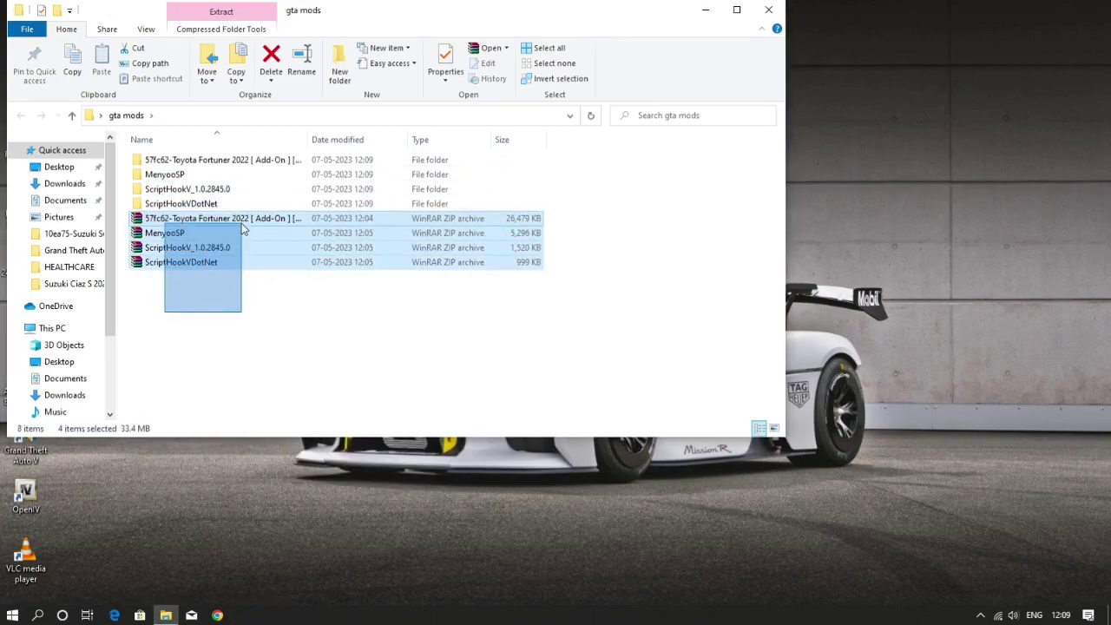
key("Delete")
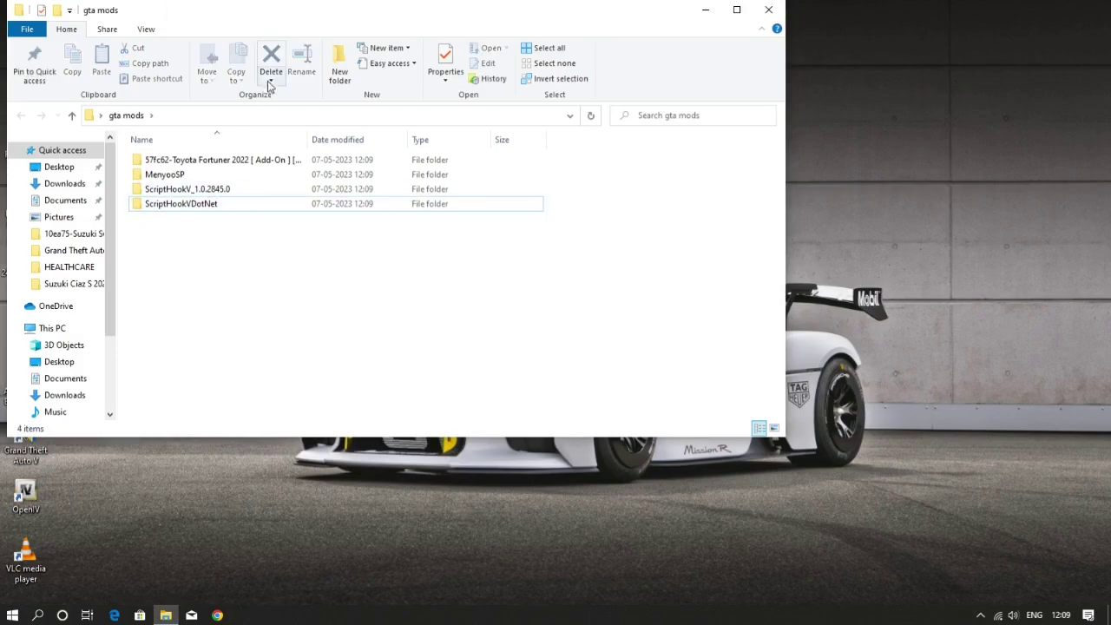
Step: Open the Grand Theft Auto V installation folder from its desktop shortcut and arrange it side by side with the gta mods folder
left_click_drag(533, 4, 776, 16)
right_click(18, 451)
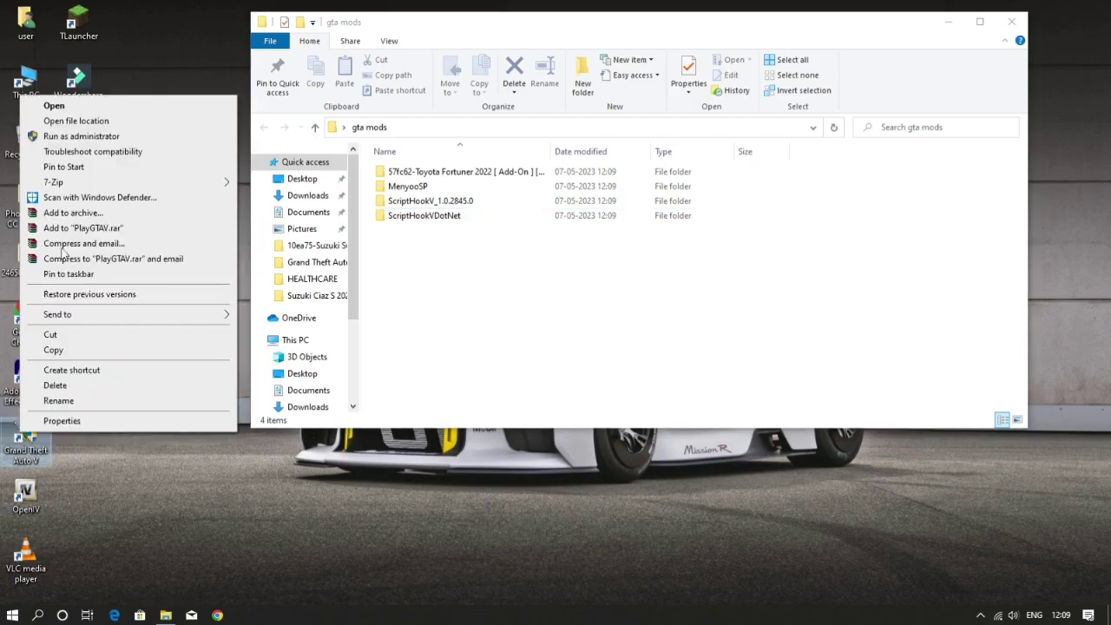
left_click(125, 121)
left_click_drag(781, 40, 324, 122)
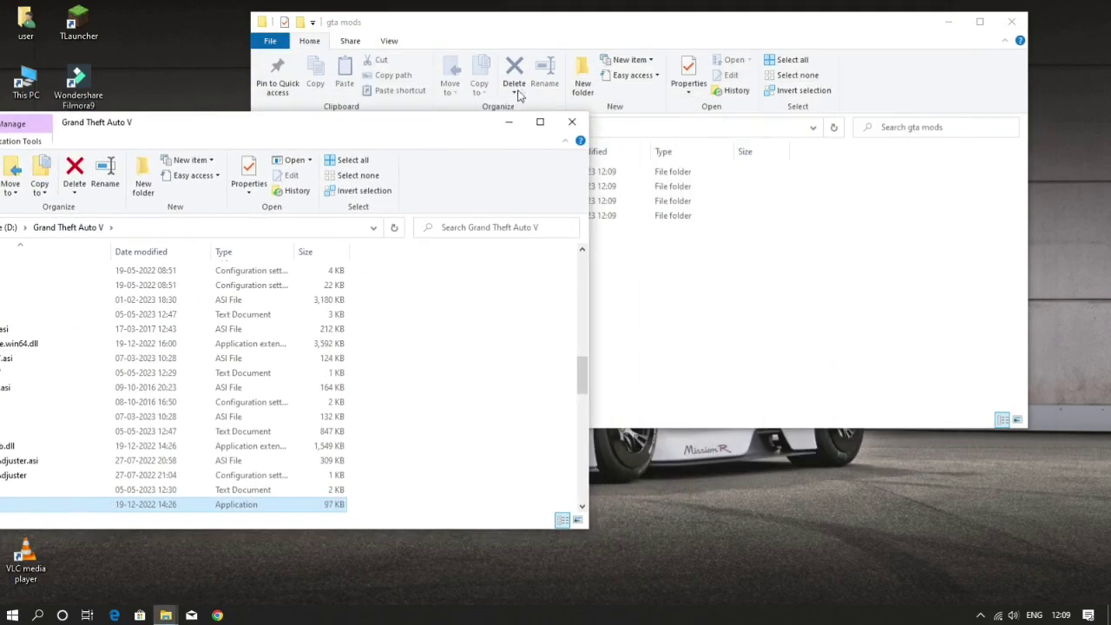
left_click(638, 43)
left_click_drag(573, 33, 837, 114)
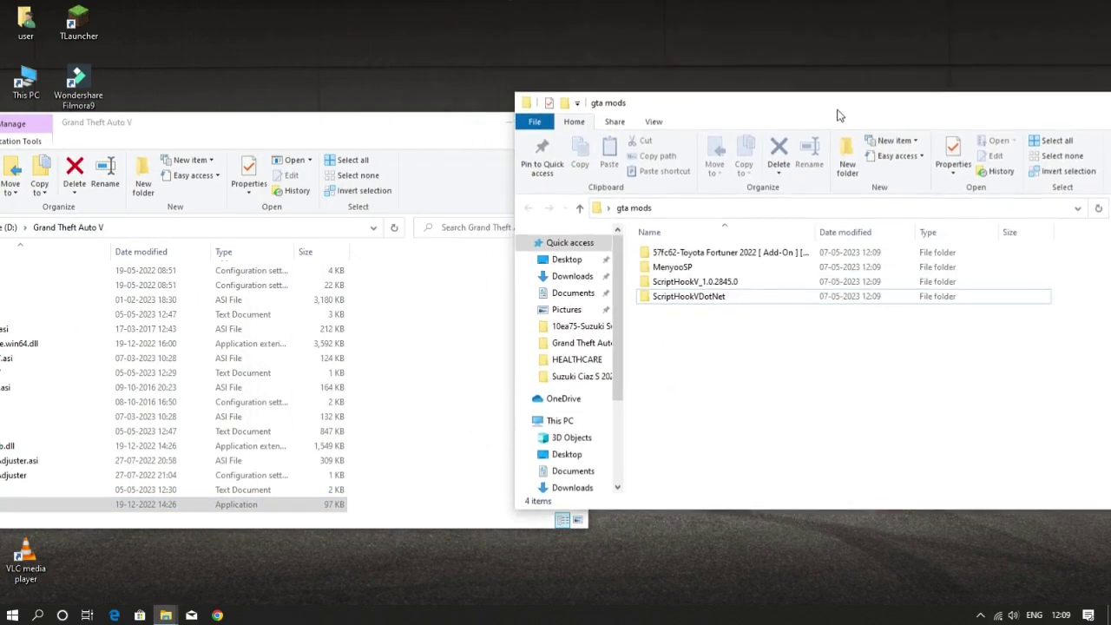
scroll(280, 360, "down", 5)
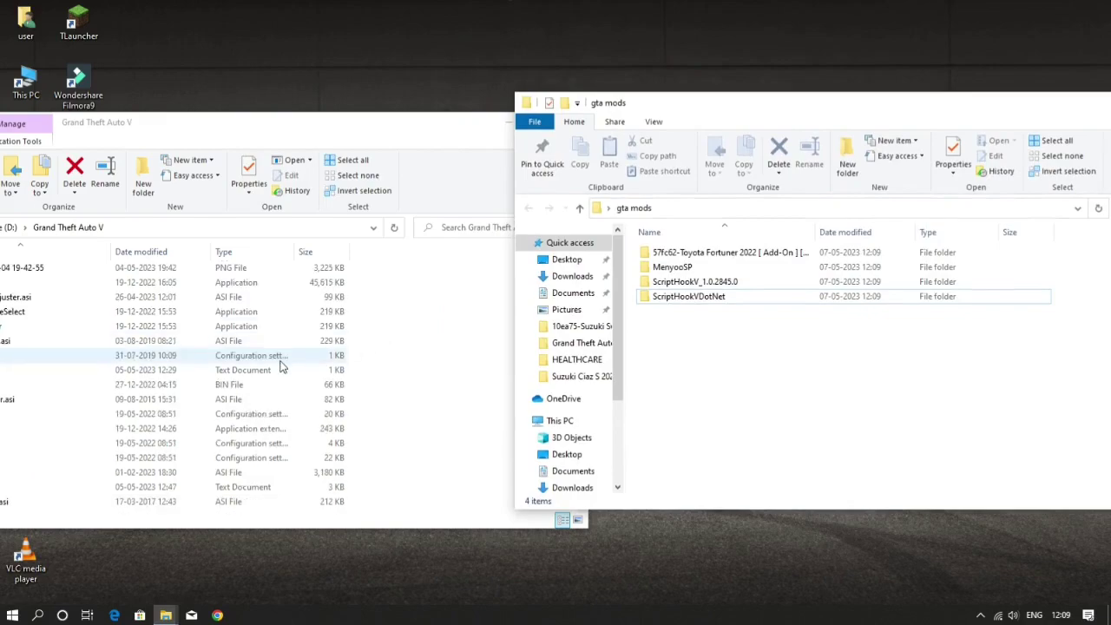
Step: Show dinput8.dll and ScriptHookV.dll in the bin folder of ScriptHookV_1.0.2845.0 by selecting them, and return to gta mods
double_click(695, 282)
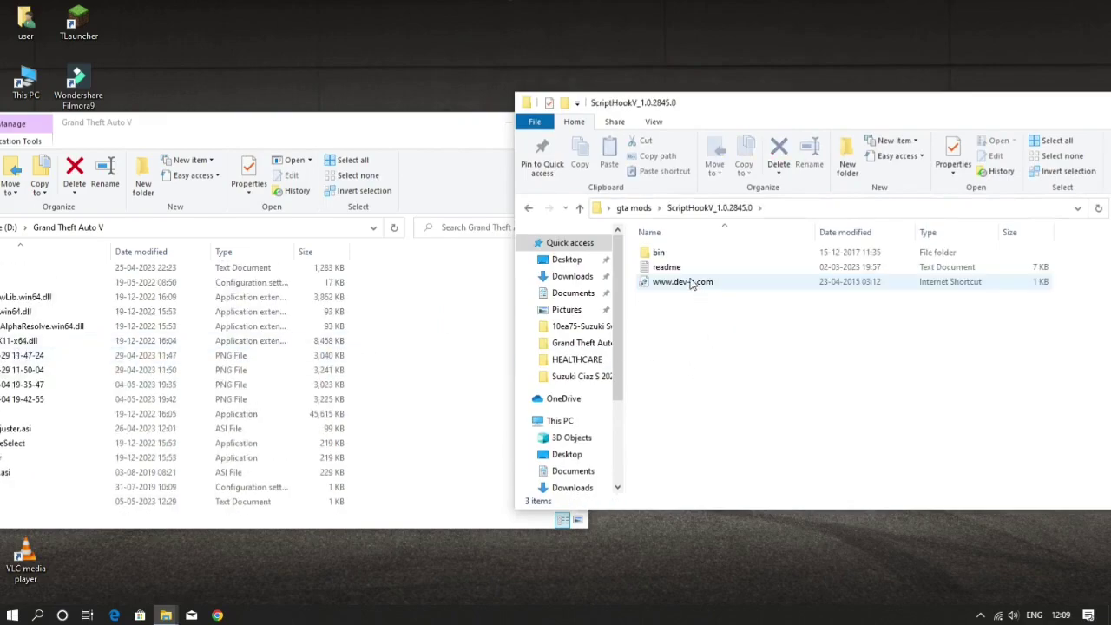
double_click(675, 253)
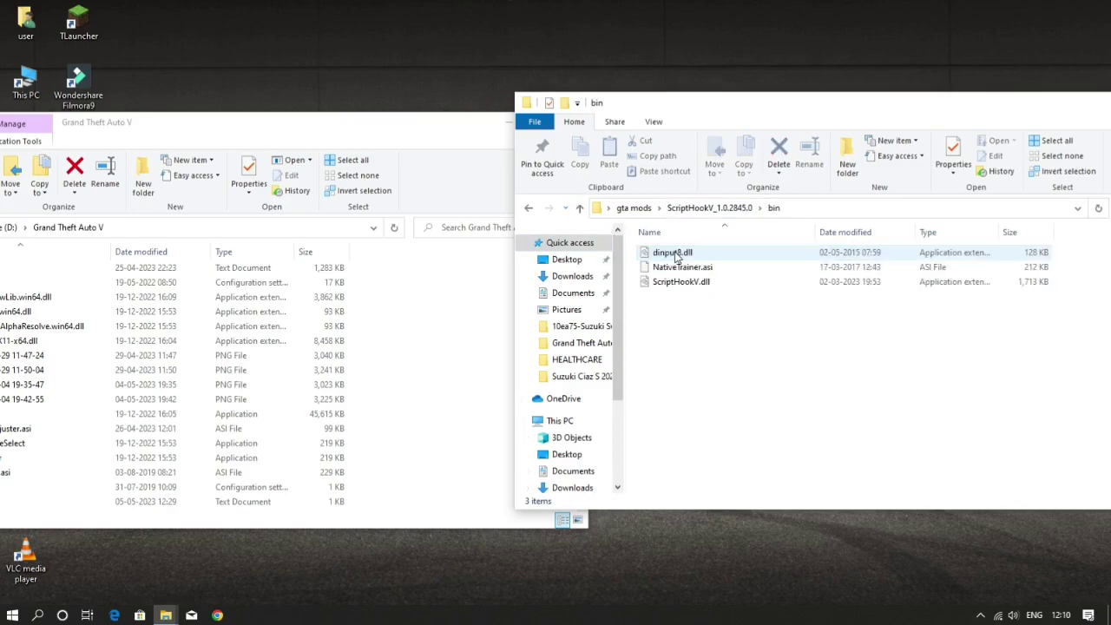
left_click(693, 287)
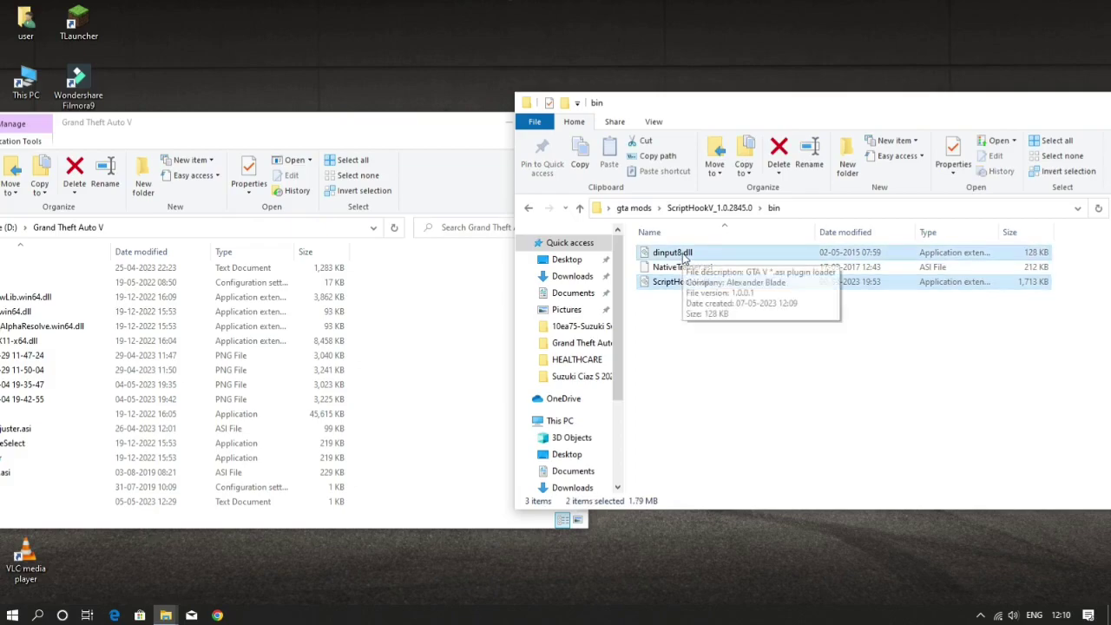
left_click_drag(683, 256, 638, 261)
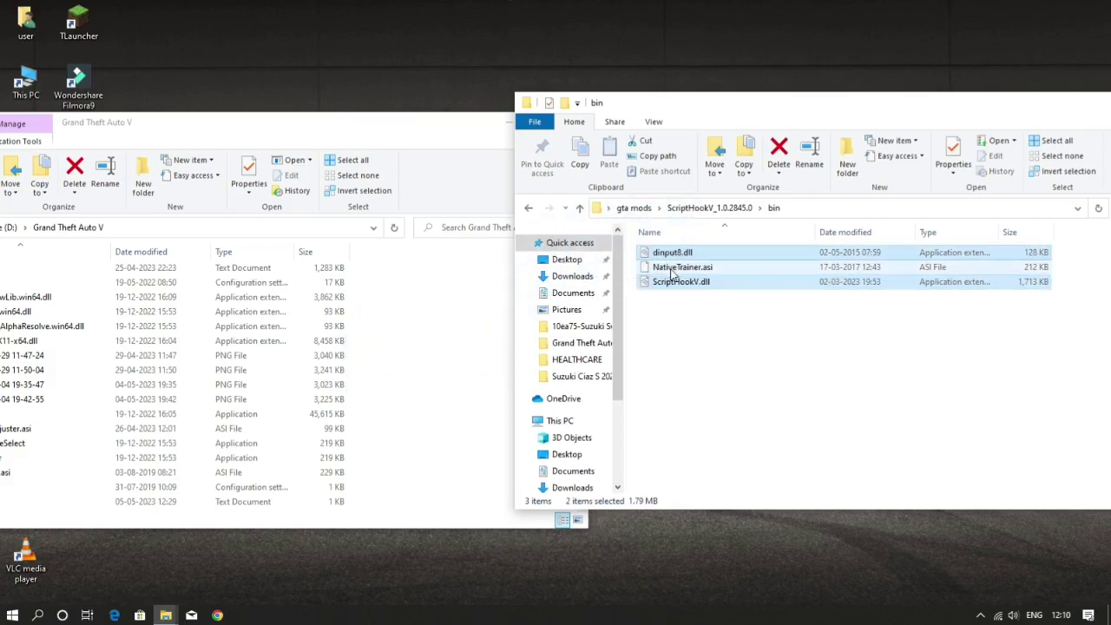
left_click(580, 208)
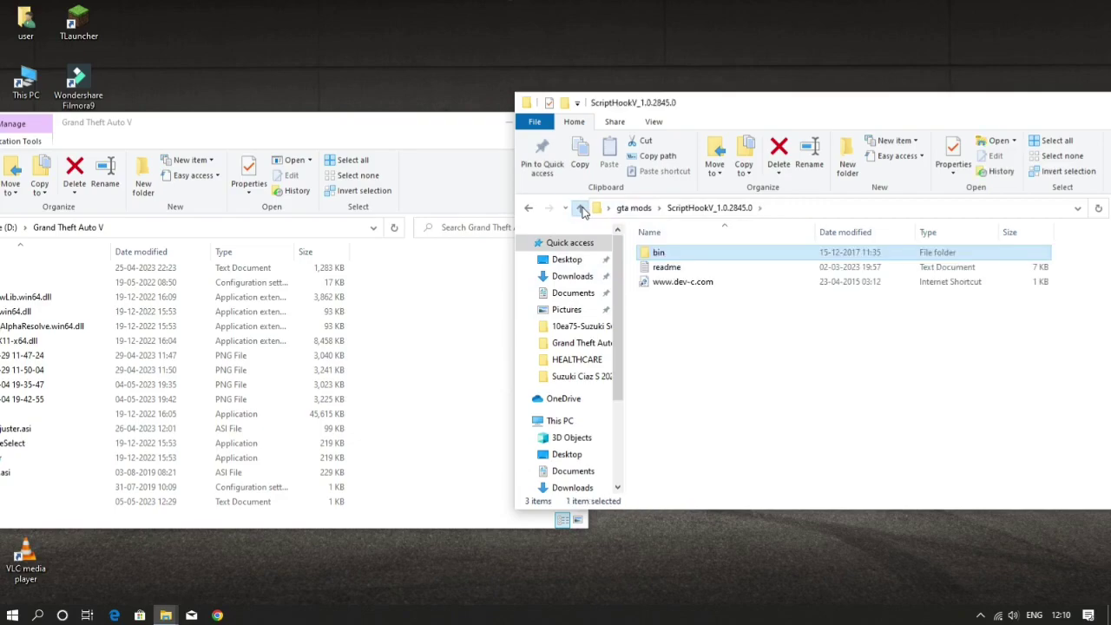
left_click(580, 209)
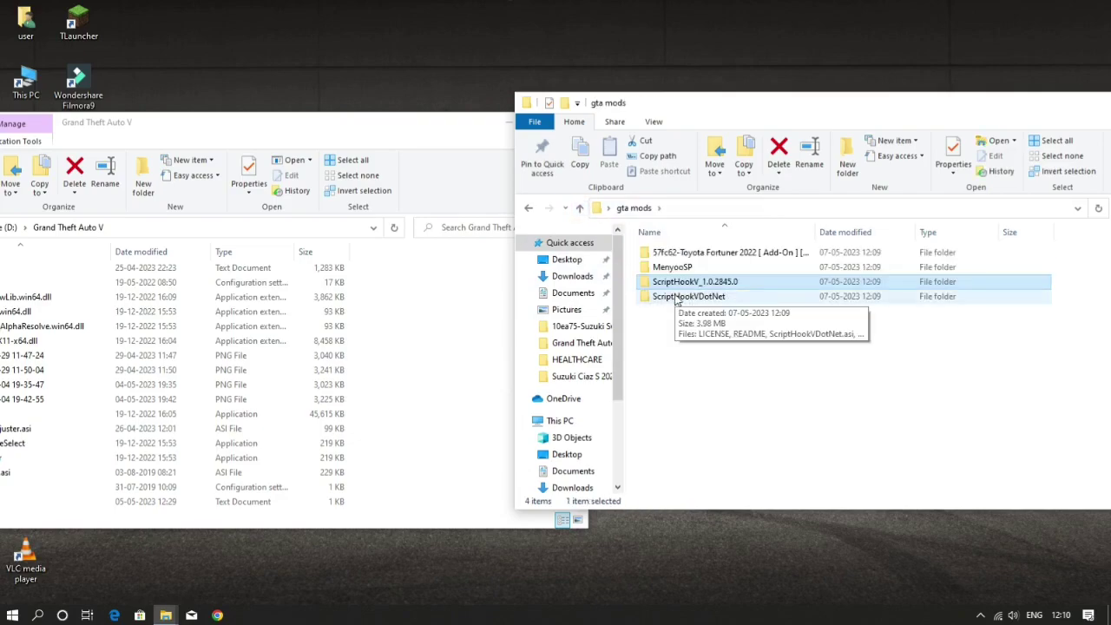
Step: Show the ASI, DLL, configuration and XML files in the ScriptHookVDotNet folder by selecting them, and return to gta mods
double_click(677, 297)
left_click(679, 282)
left_click(681, 311, "ctrl")
left_click(662, 339, "ctrl")
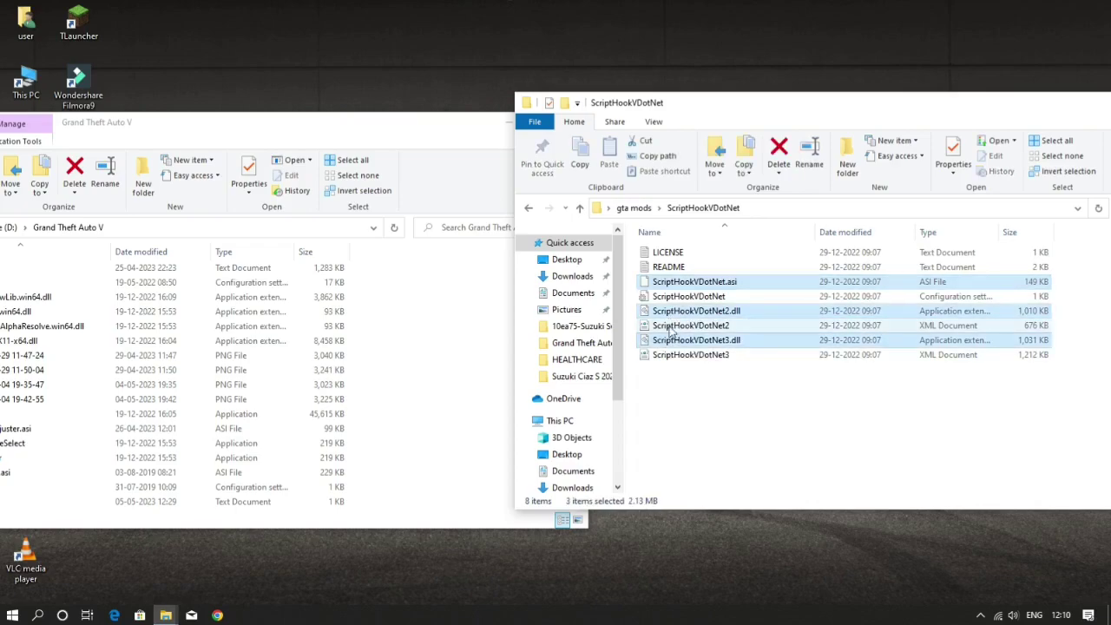
left_click_drag(670, 378, 744, 283)
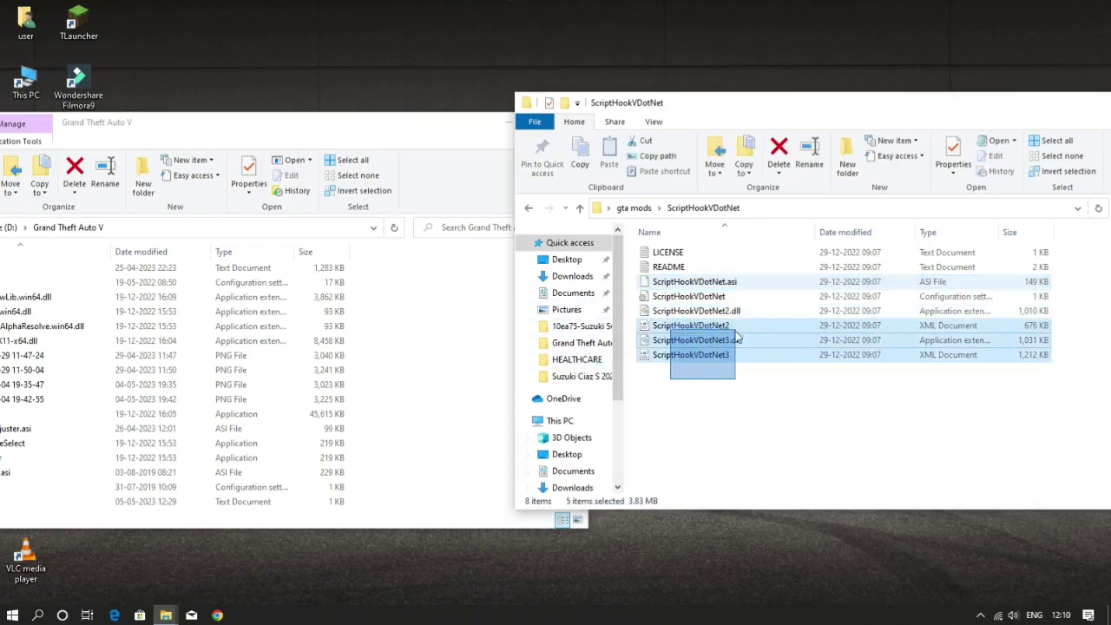
left_click(701, 282)
left_click(619, 293)
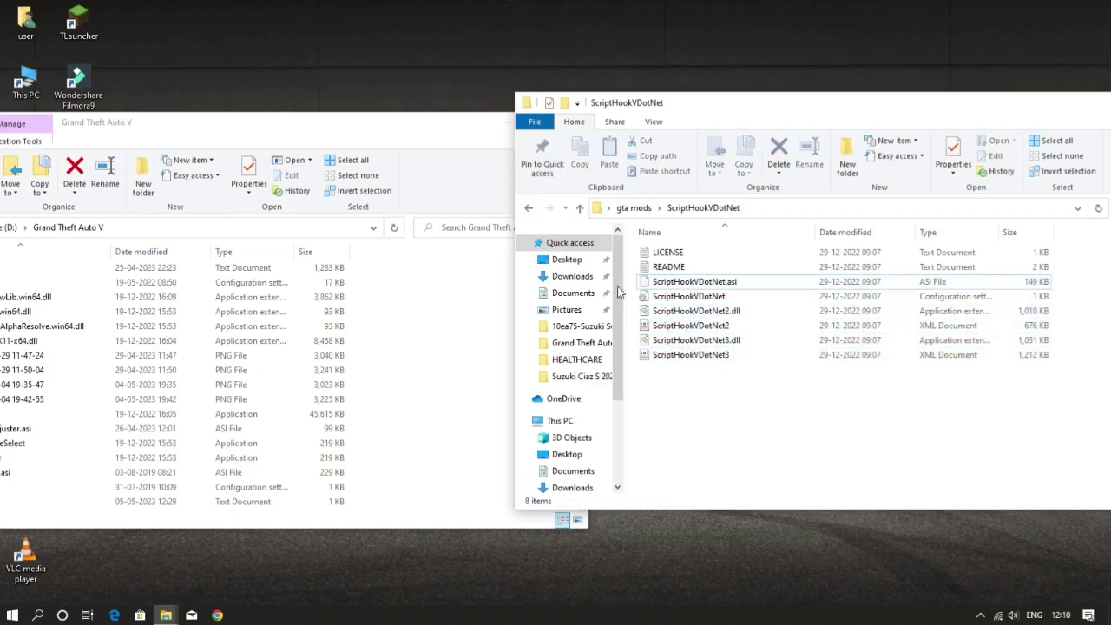
left_click(580, 208)
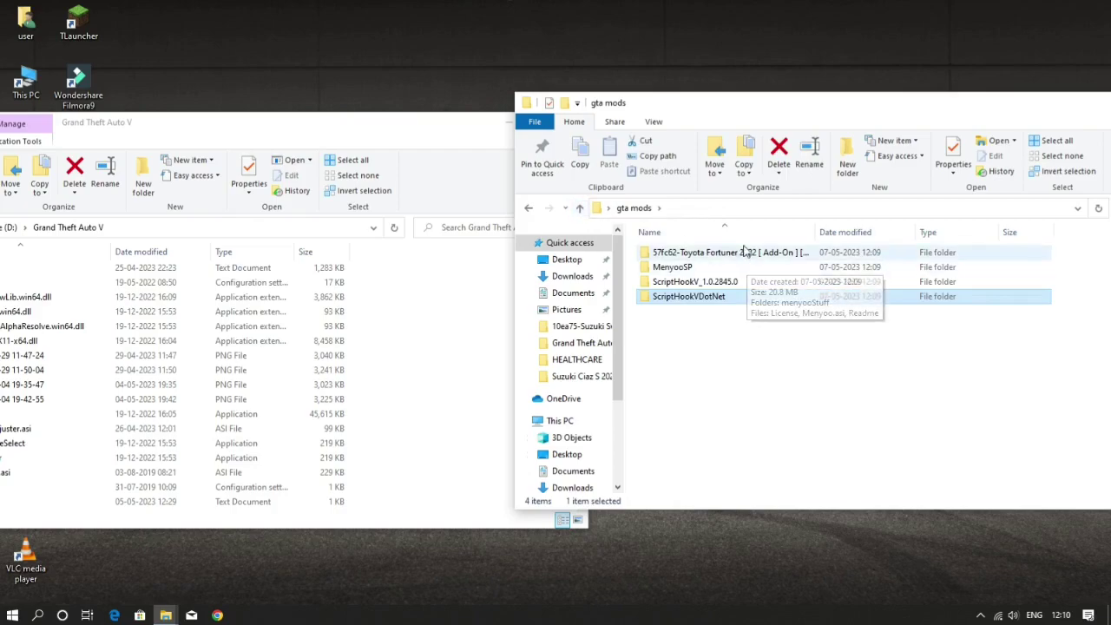
Step: Show the menyooStuff folder and Menyoo.asi inside MenyooSP by selecting them, and return to gta mods
double_click(692, 271)
left_click(693, 281)
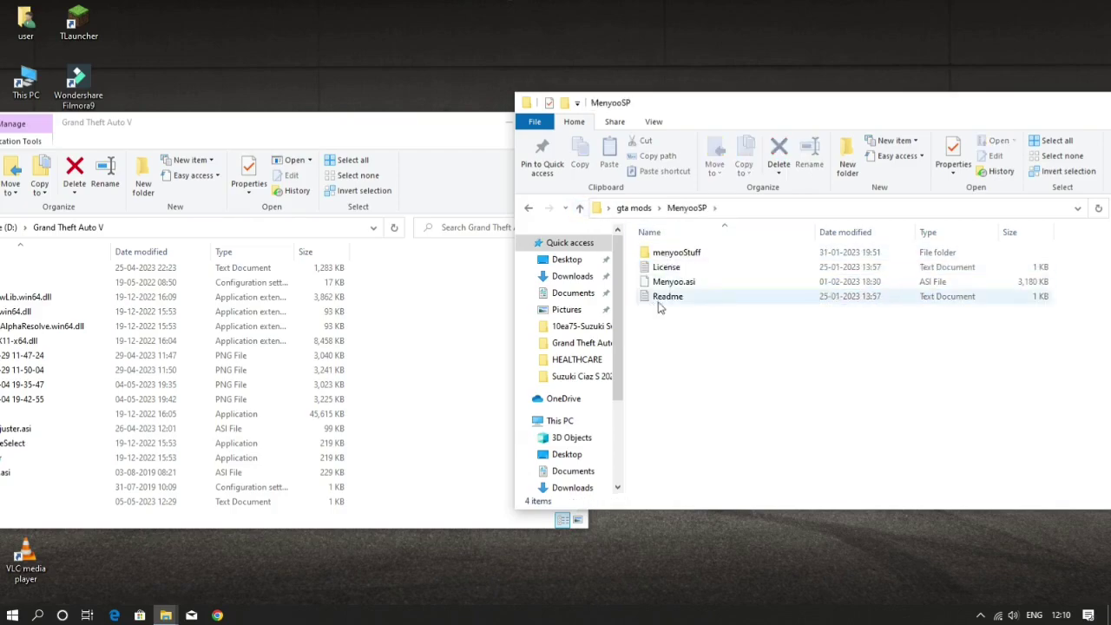
left_click_drag(396, 128, 535, 104)
left_click(879, 375)
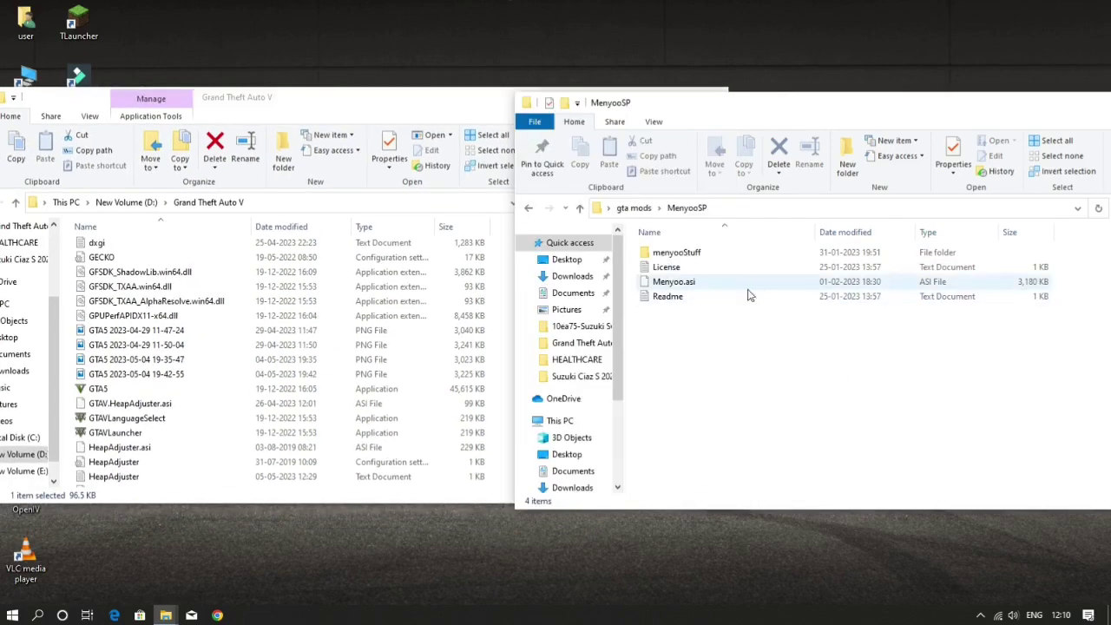
left_click(681, 255)
left_click(691, 283, "ctrl")
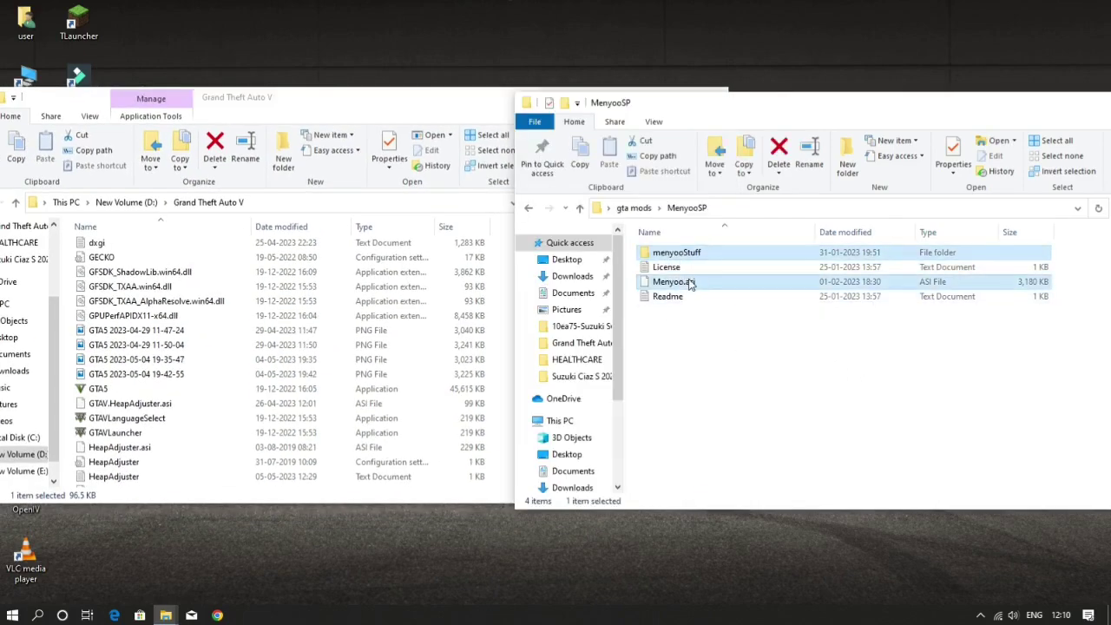
left_click_drag(689, 287, 754, 289)
left_click(668, 423)
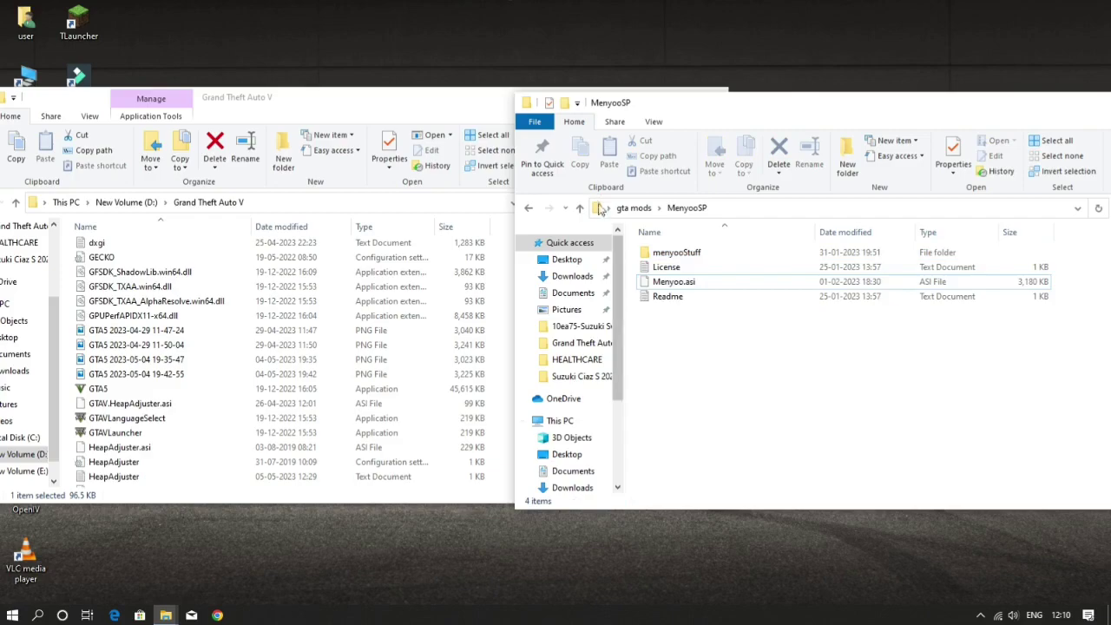
left_click(580, 209)
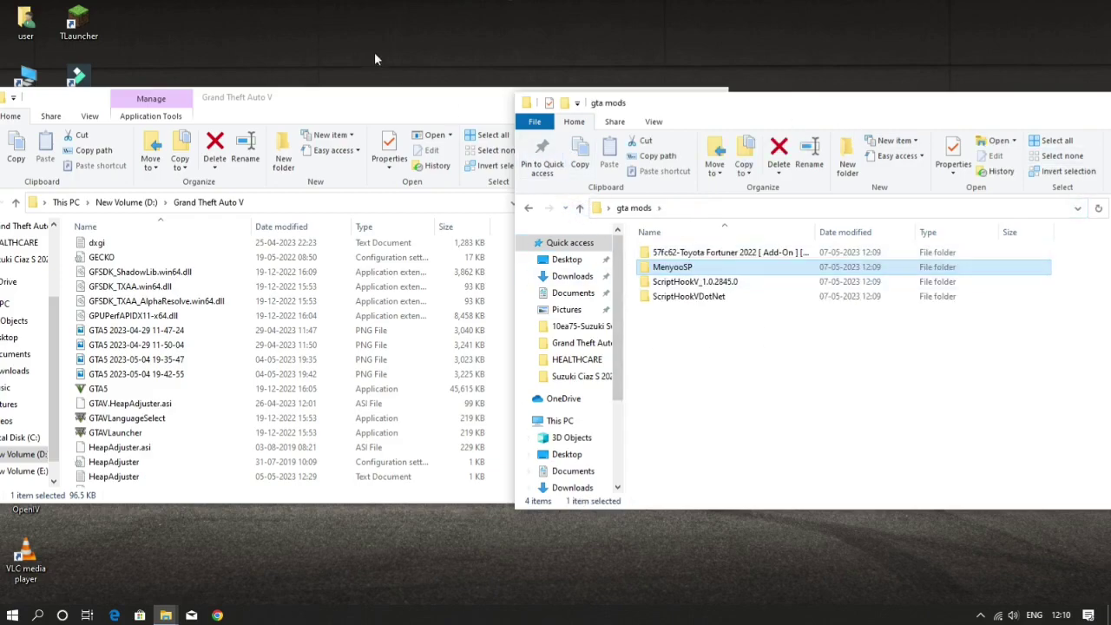
Step: Open the inner Toyota Fortuner 2022 [ Add-On ] [ Tuning ] folder within the extracted 57fc62 mod folder
left_click_drag(360, 102, 314, 125)
left_click(677, 257)
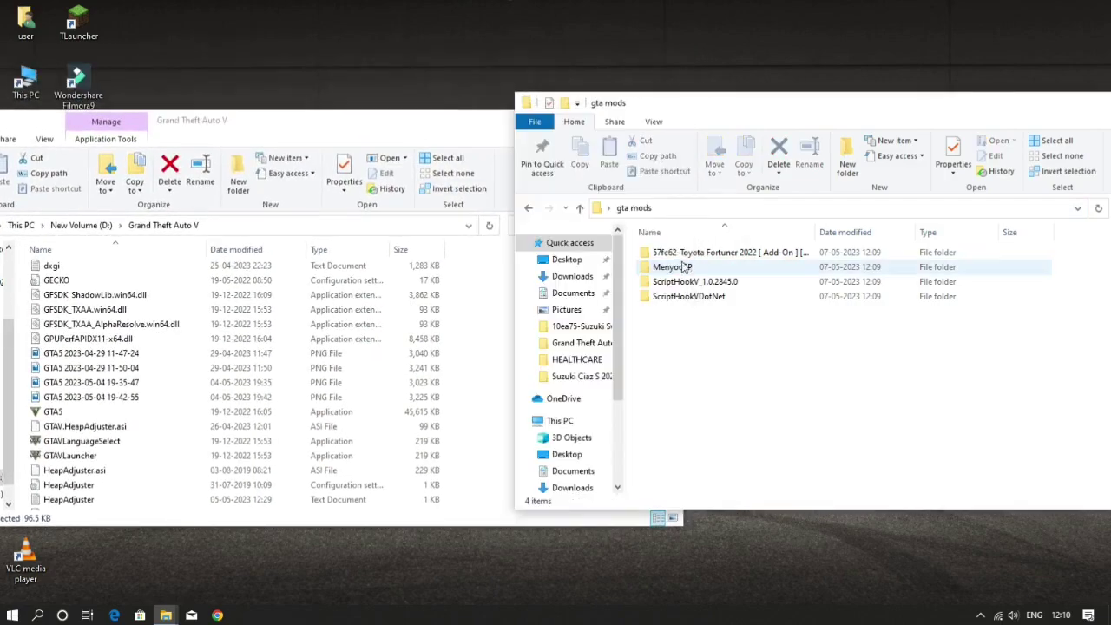
double_click(676, 253)
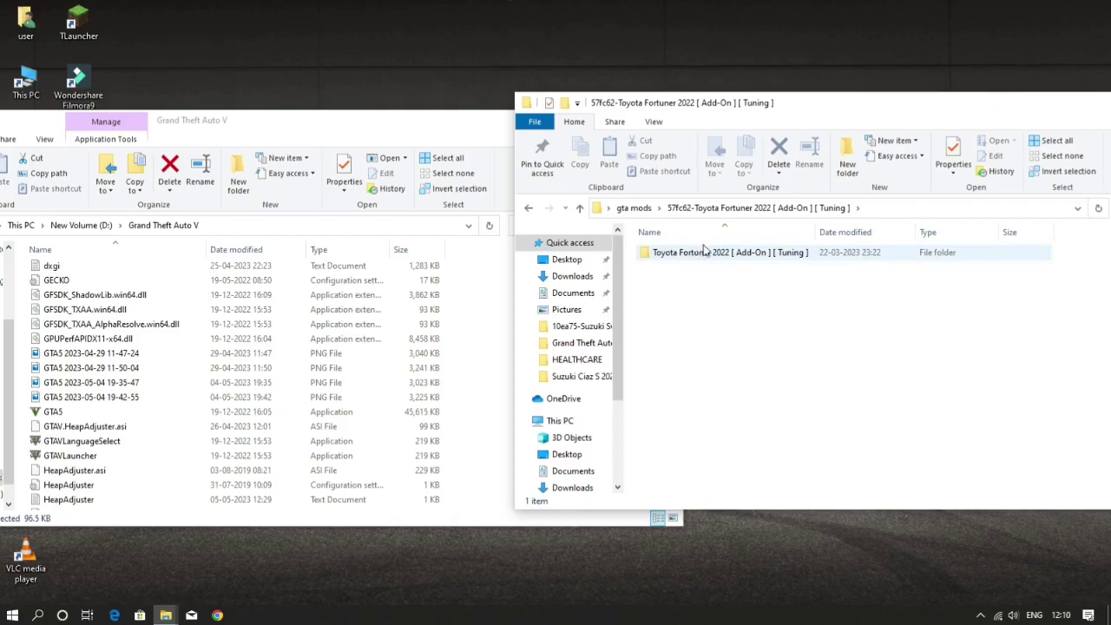
double_click(743, 253)
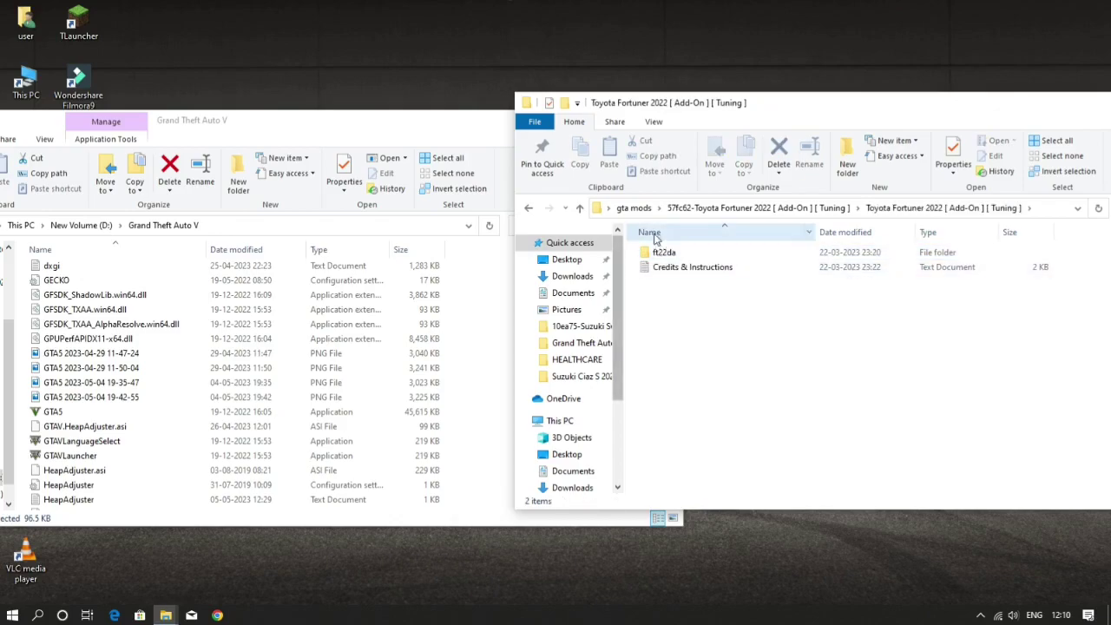
Step: Review the contents of the mods folder inside Grand Theft Auto V, and return to the game's main folder
left_click_drag(339, 128, 379, 183)
scroll(282, 330, "up", 6)
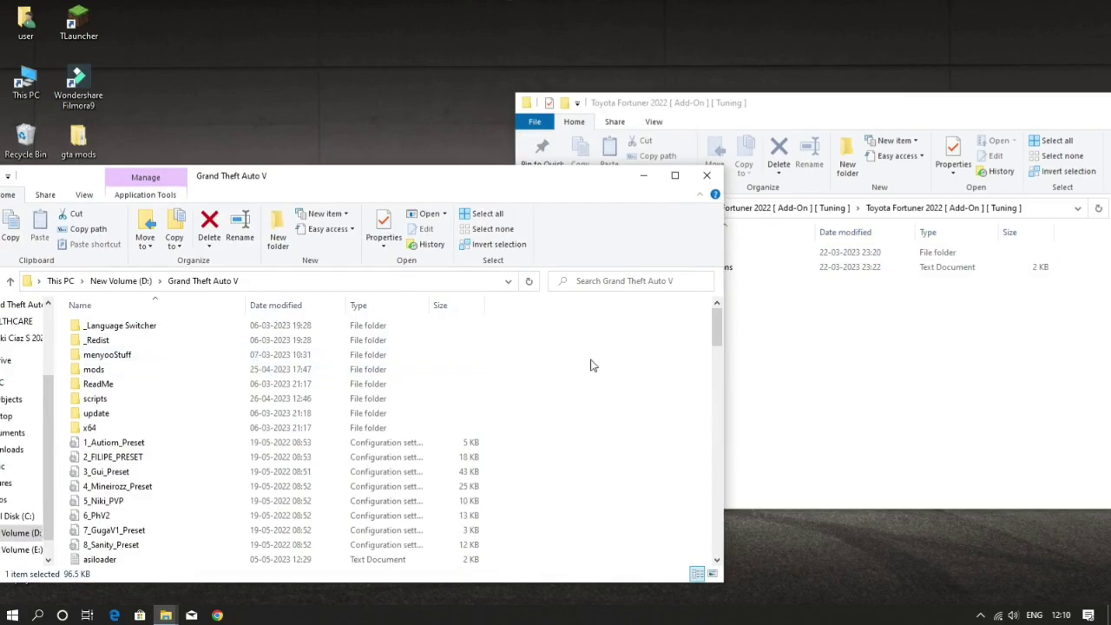
left_click(102, 373)
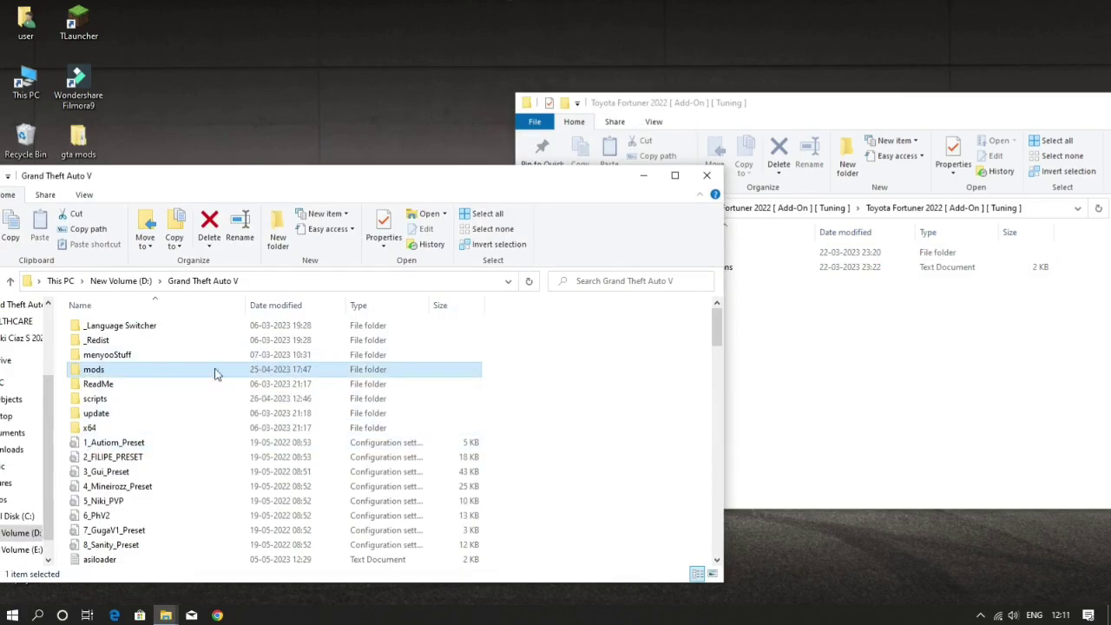
double_click(122, 373)
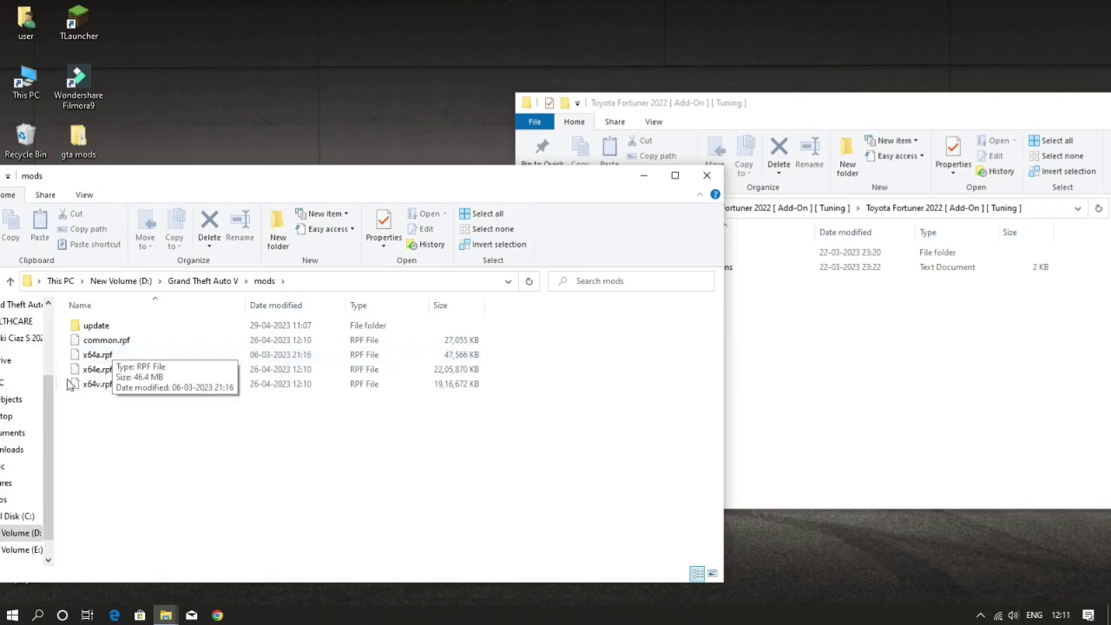
left_click(10, 281)
Step: Look through the game's RPF archives, including common.rpf and the x64 files, in the Grand Theft Auto V folder
scroll(165, 386, "down", 17)
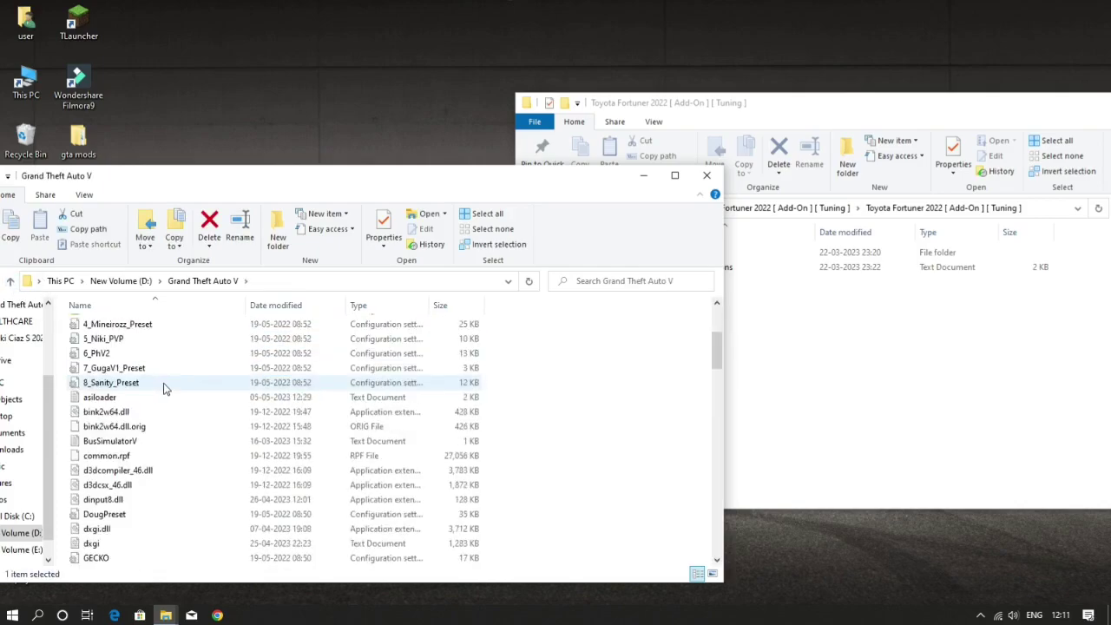
scroll(169, 393, "down", 15)
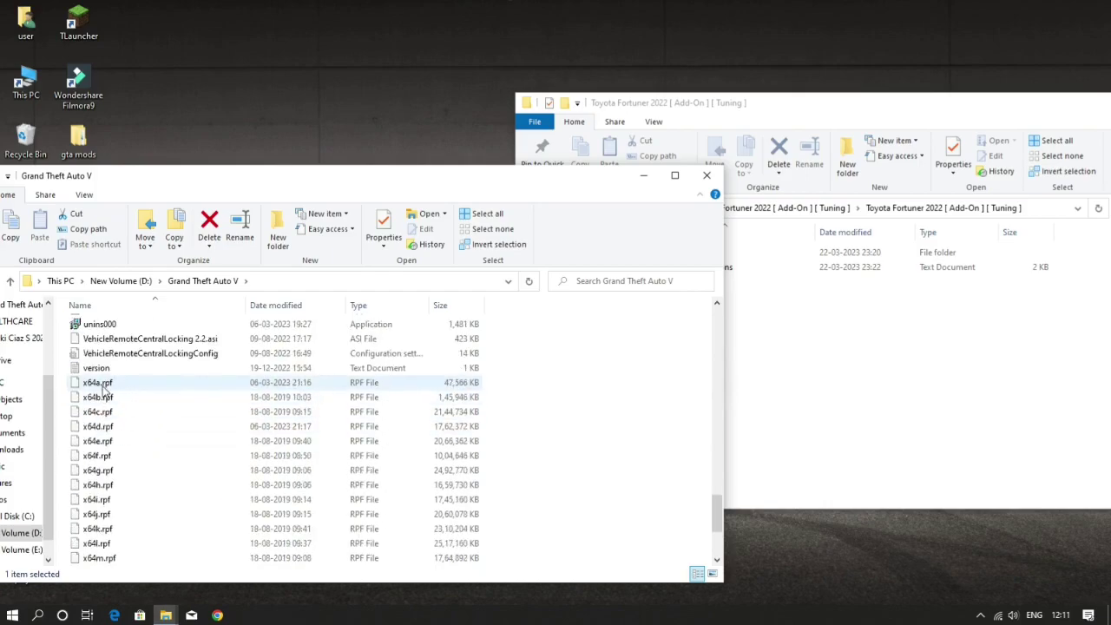
scroll(130, 434, "down", 3)
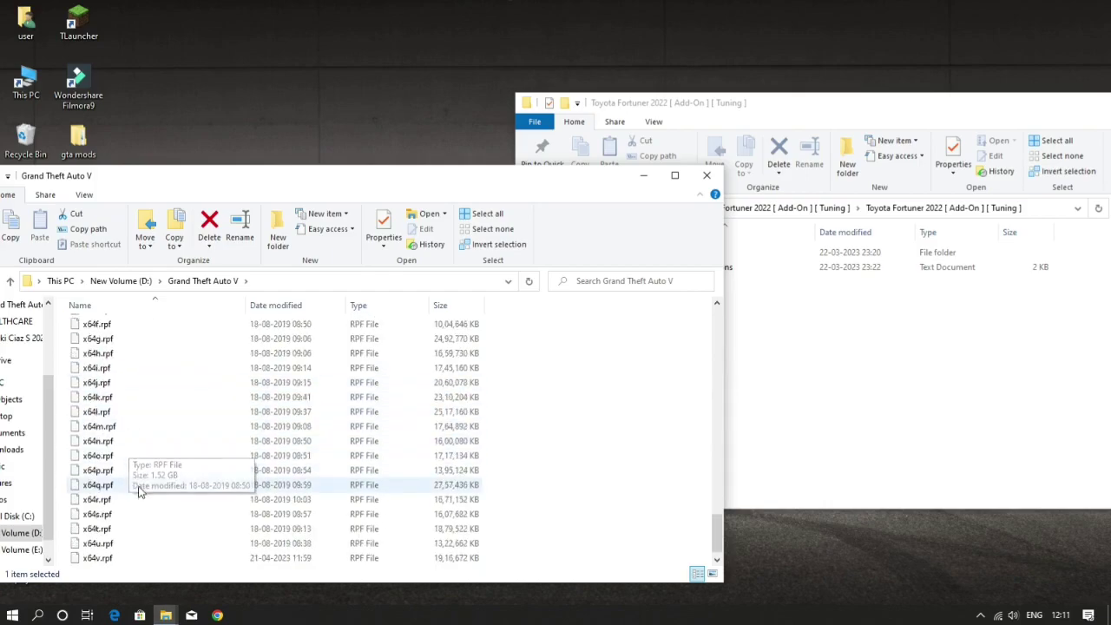
scroll(143, 494, "up", 10)
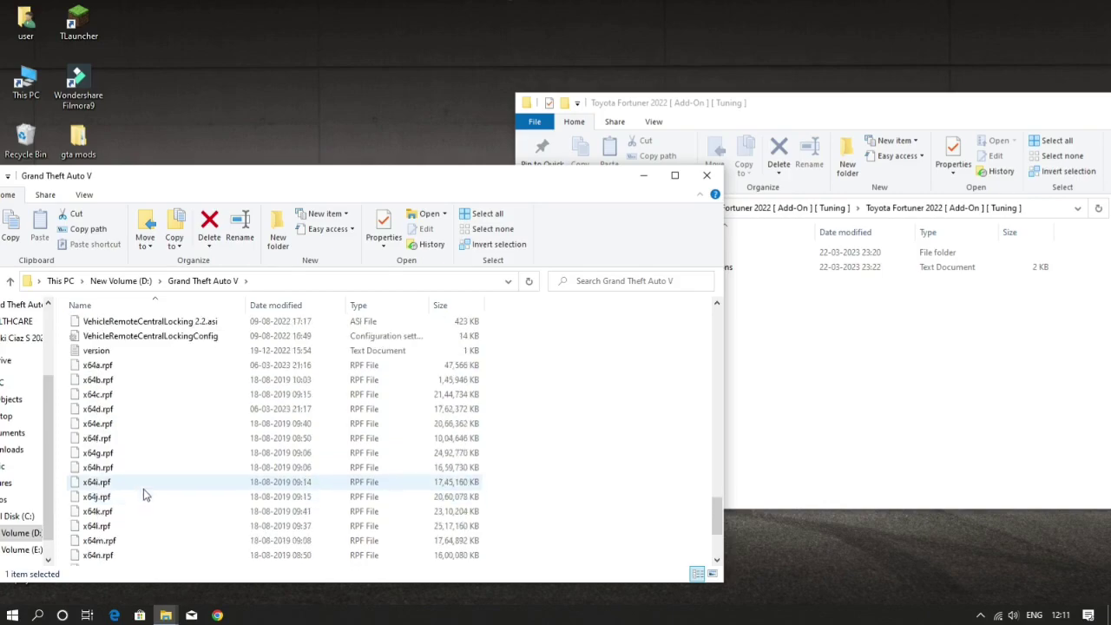
scroll(143, 479, "up", 2)
scroll(144, 469, "down", 1)
scroll(152, 434, "up", 9)
scroll(151, 417, "up", 10)
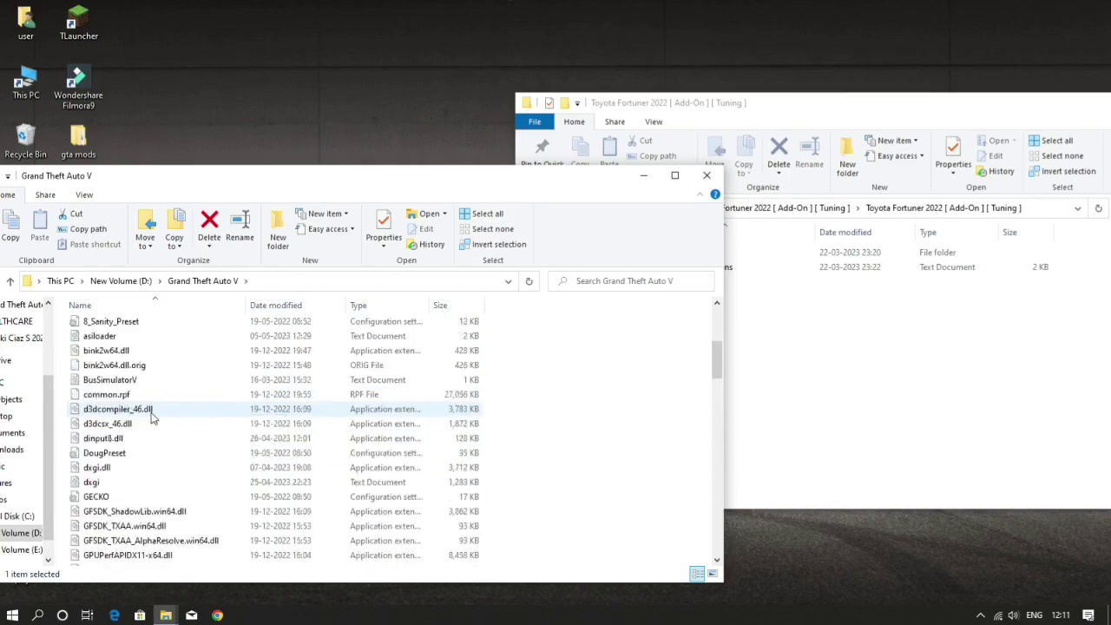
Step: Compare the mods folder's contents with the game's own update folder, ending back in the Grand Theft Auto V folder
double_click(139, 372)
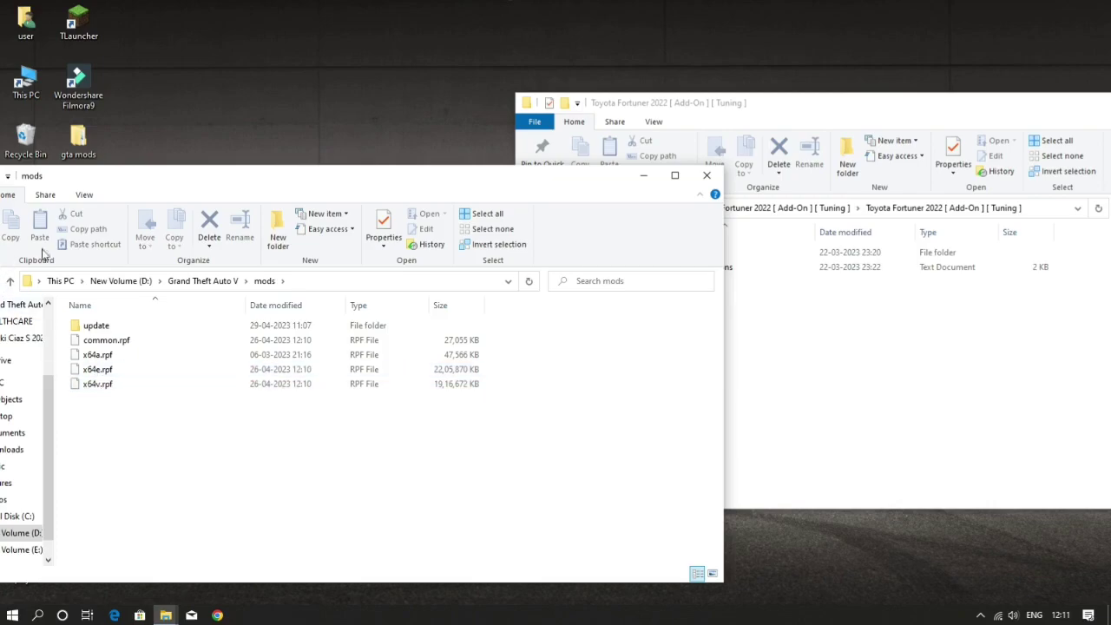
left_click_drag(113, 439, 187, 457)
left_click(9, 281)
left_click(96, 413)
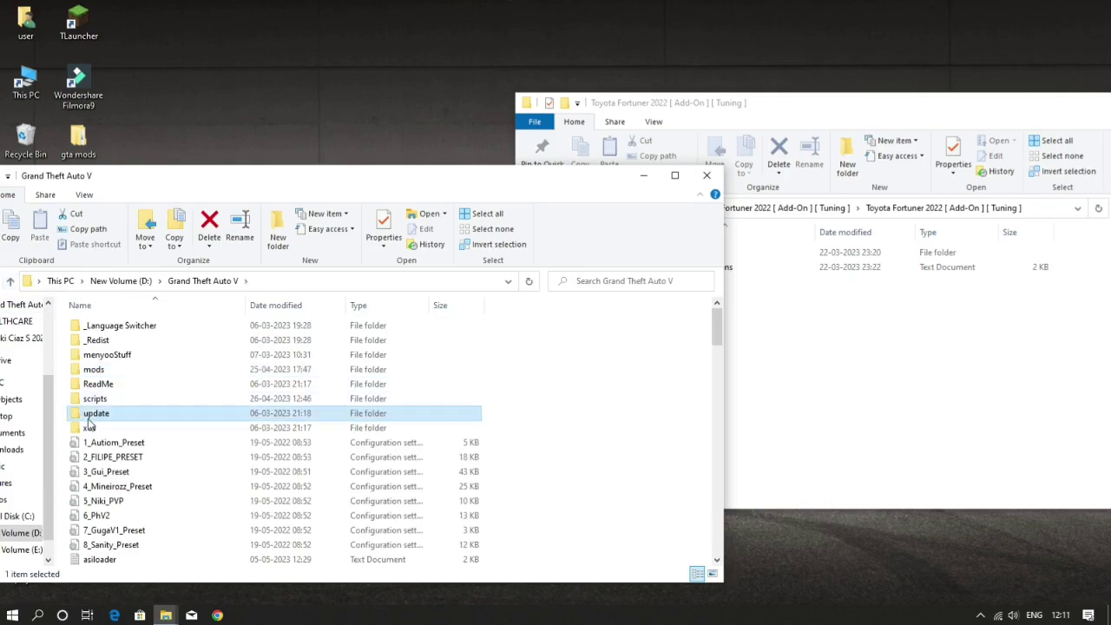
double_click(97, 370)
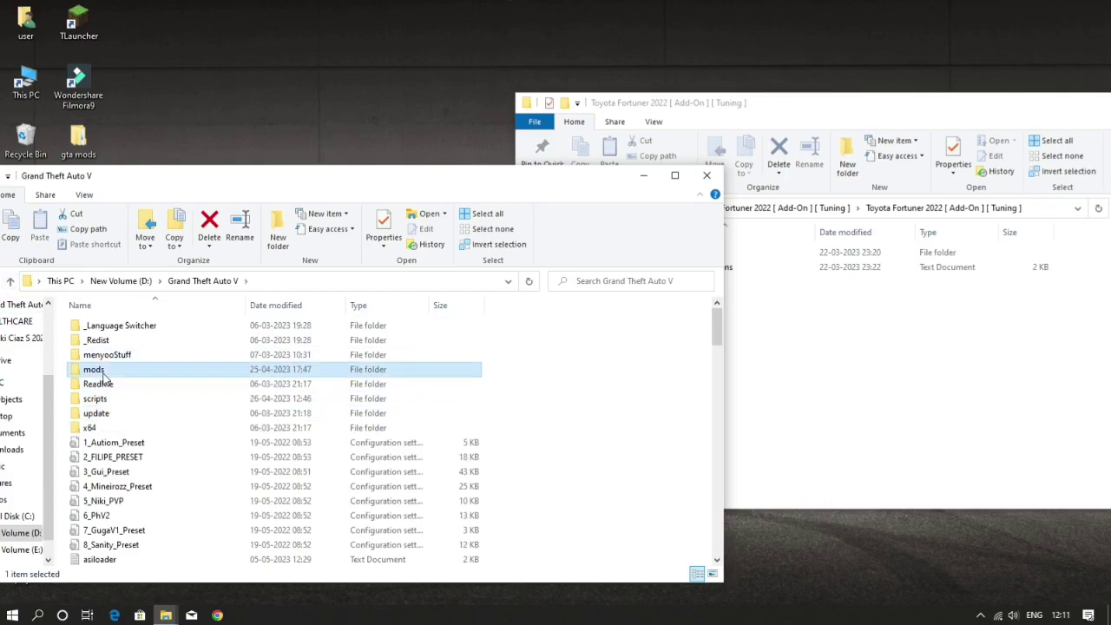
left_click(10, 281)
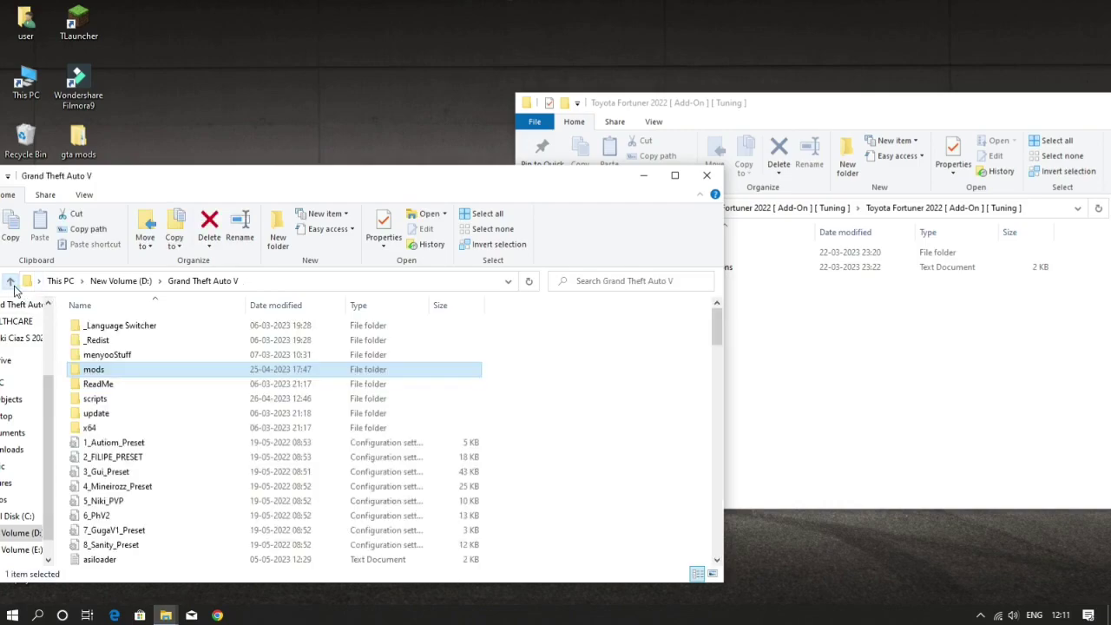
Step: Open the dlcpacks folder at mods > update > x64 within Grand Theft Auto V
double_click(145, 373)
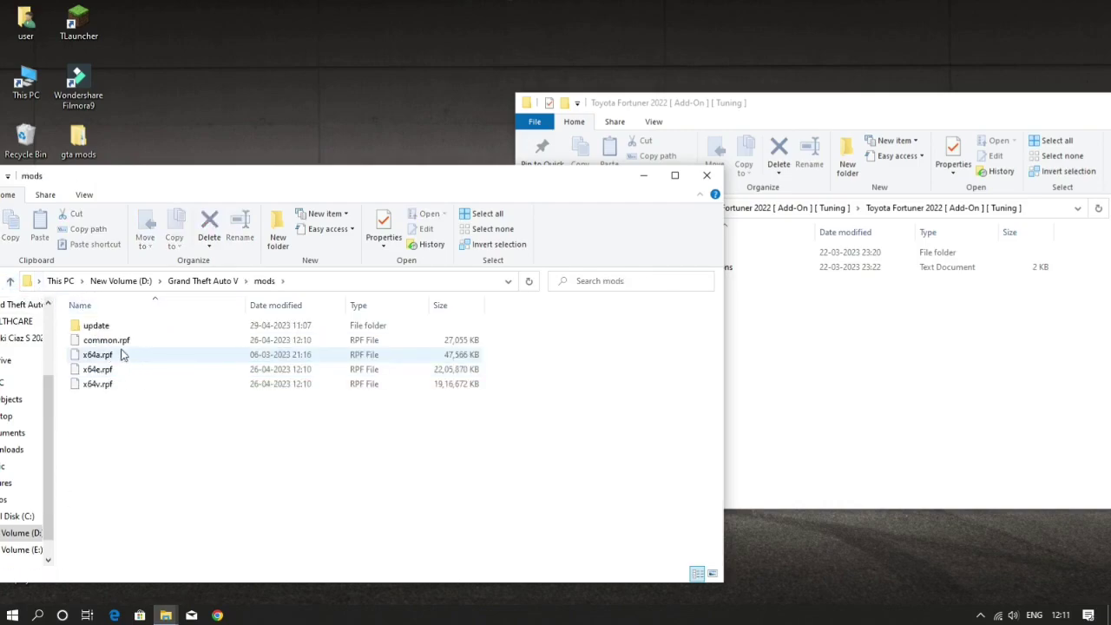
double_click(97, 326)
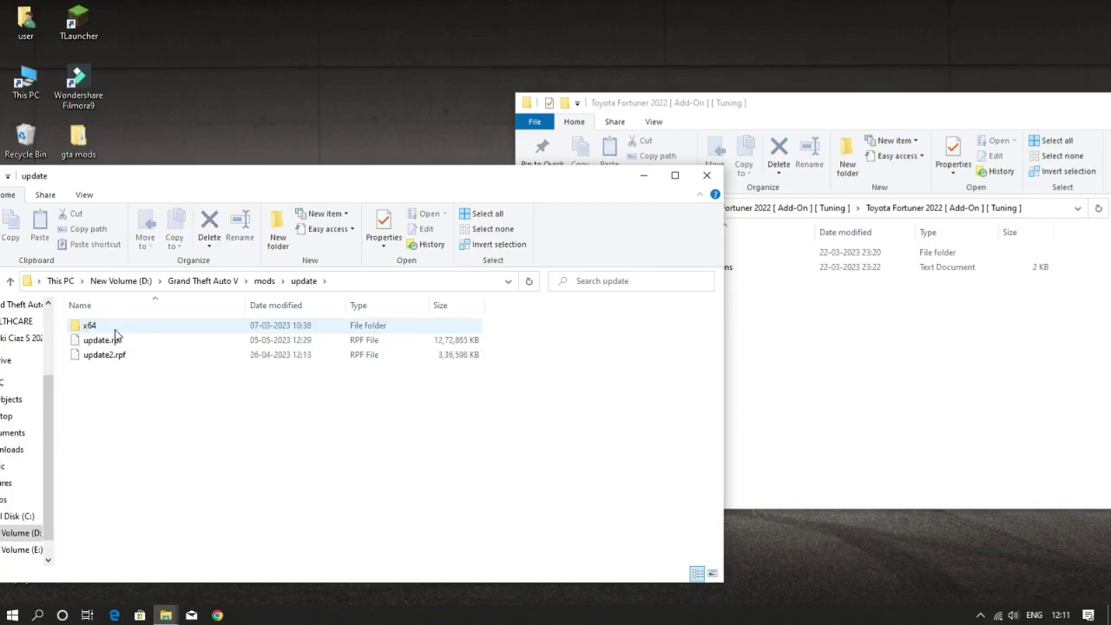
double_click(113, 329)
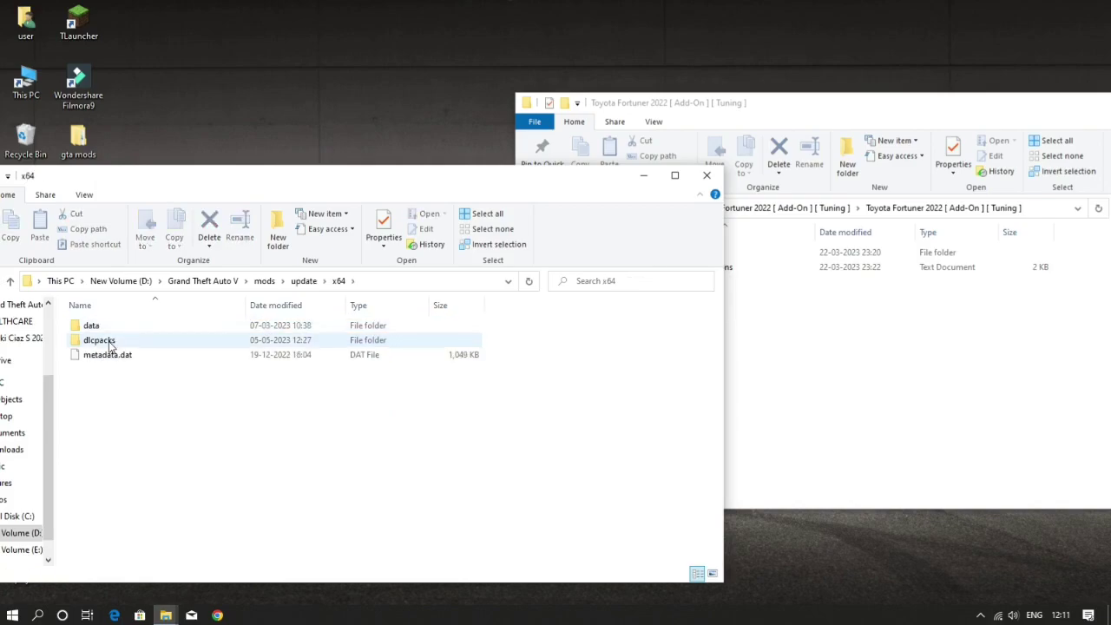
double_click(110, 344)
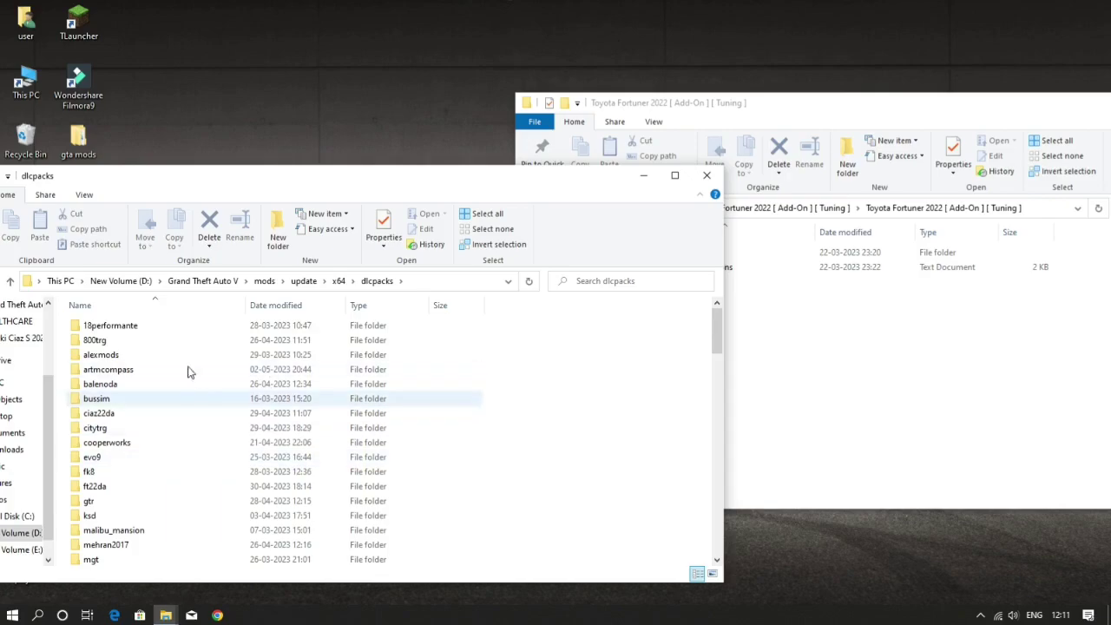
Step: Go back up to the gta mods folder and reopen the inner Toyota Fortuner 2022 [ Add-On ] [ Tuning ] folder
left_click(731, 450)
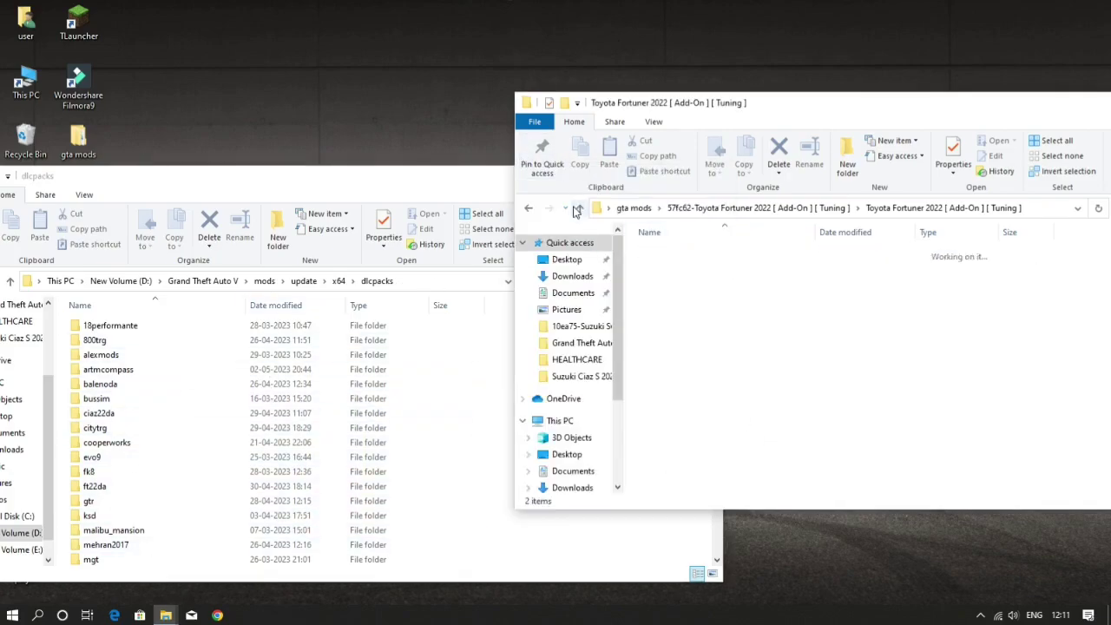
left_click(578, 208)
left_click(579, 209)
double_click(682, 250)
double_click(684, 253)
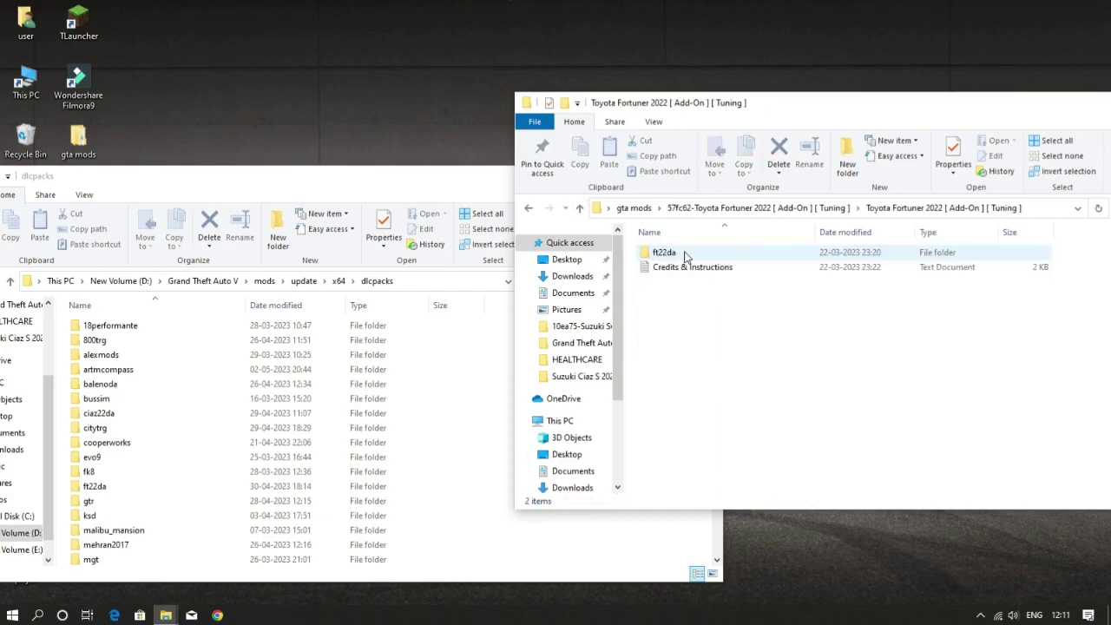
Step: Look inside the ft22da folder, return to its parent folder, and view the actions available for ft22da
left_click(668, 257)
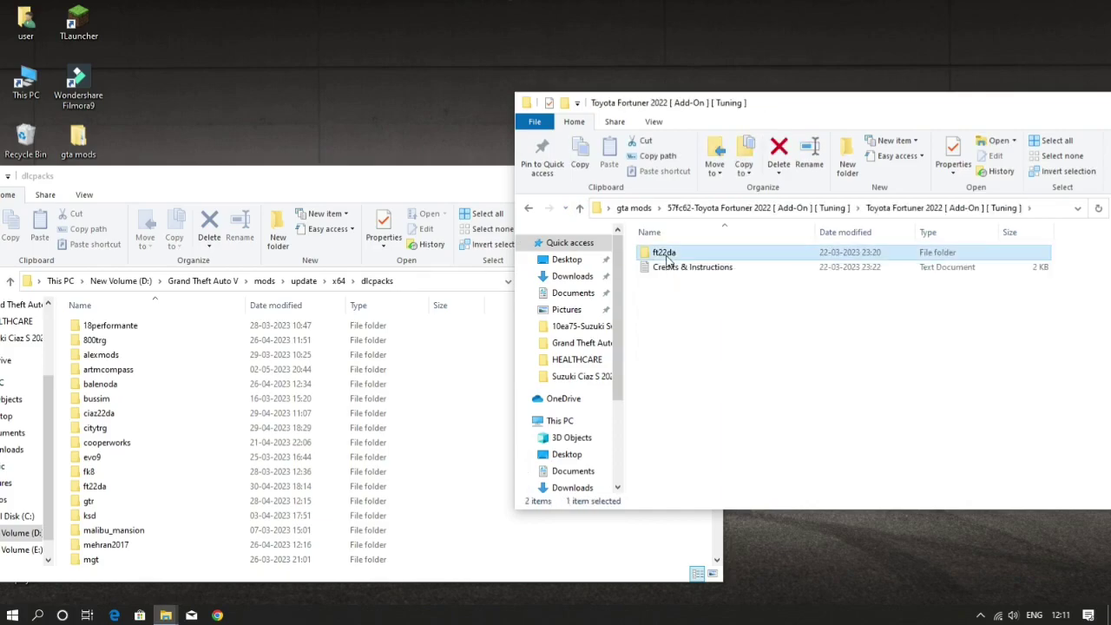
double_click(666, 257)
left_click(584, 210)
right_click(732, 258)
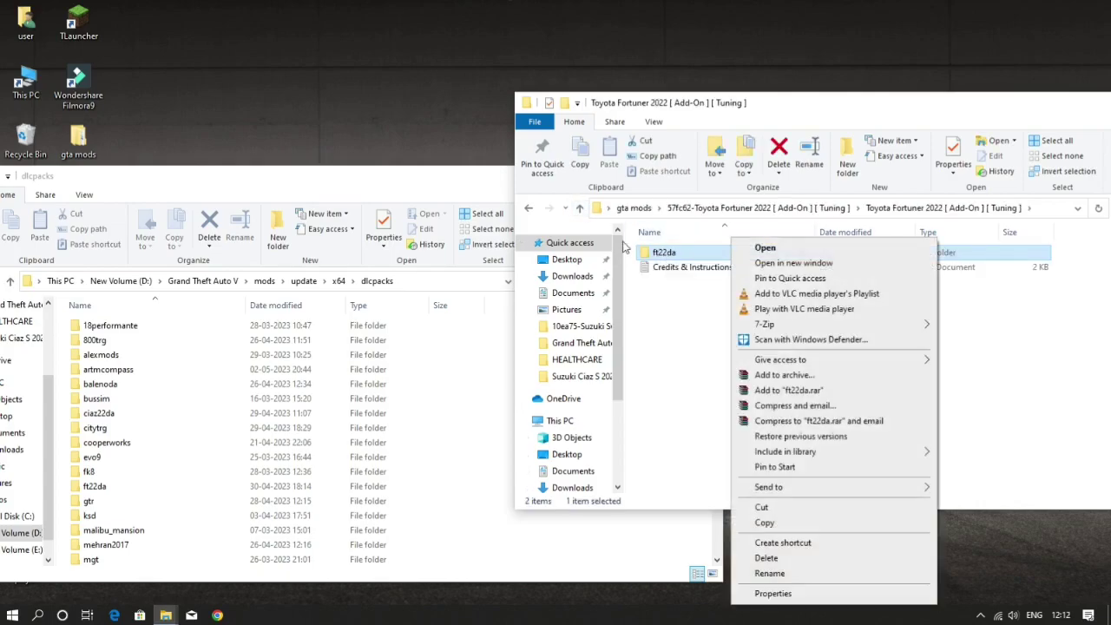
mouse_move(683, 254)
left_mouse_down()
mouse_move(513, 377)
mouse_move(434, 417)
mouse_move(247, 447)
mouse_move(139, 384)
mouse_move(538, 273)
mouse_move(705, 254)
left_mouse_up()
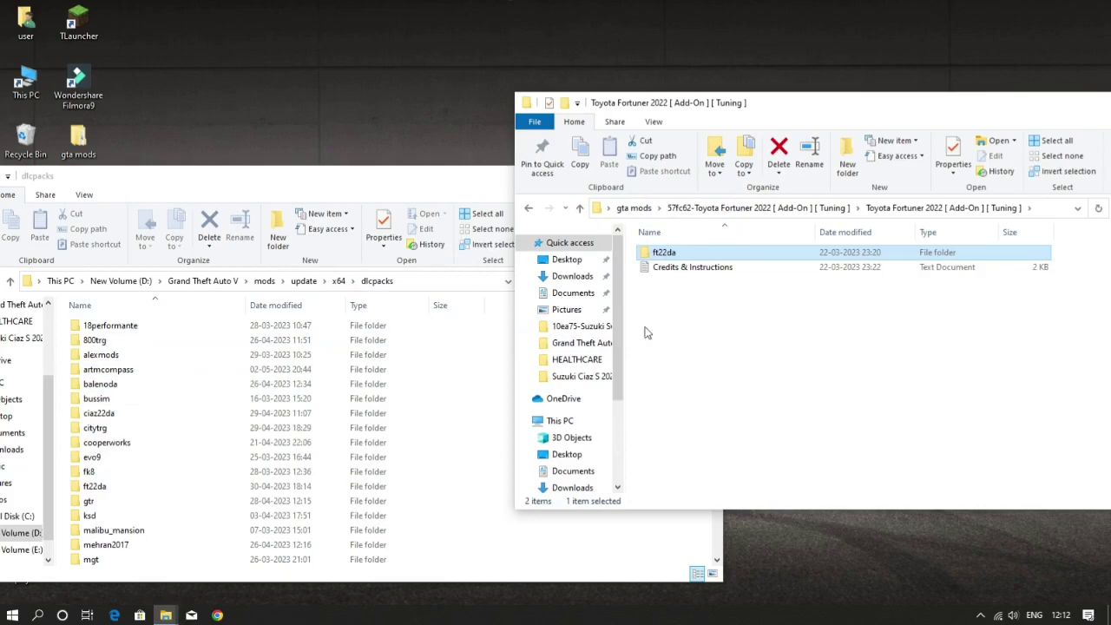
Step: Open the Credits & Instructions file and copy the line <Item>dlcpacks:/ft22da/</Item> from its installation steps
double_click(675, 268)
scroll(494, 316, "down", 10)
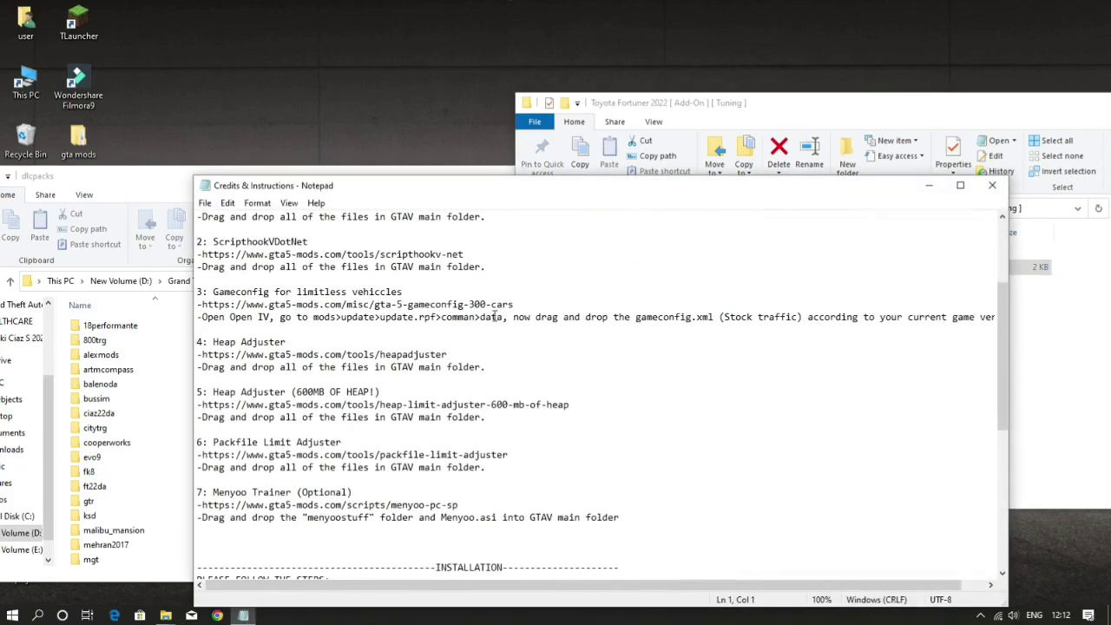
scroll(494, 316, "down", 2)
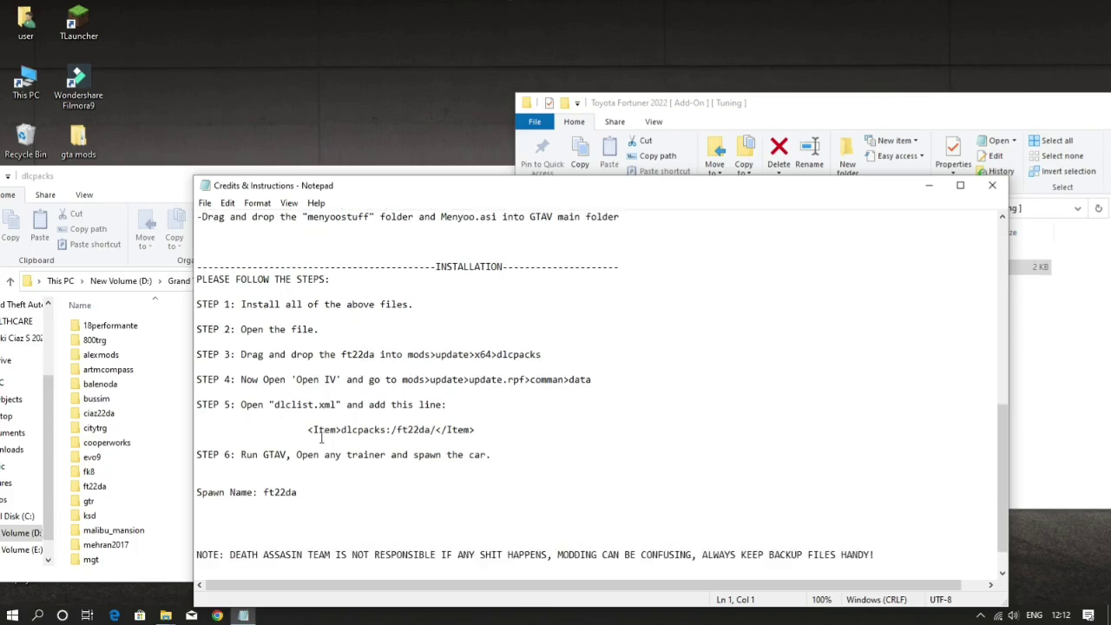
left_click_drag(307, 436, 461, 436)
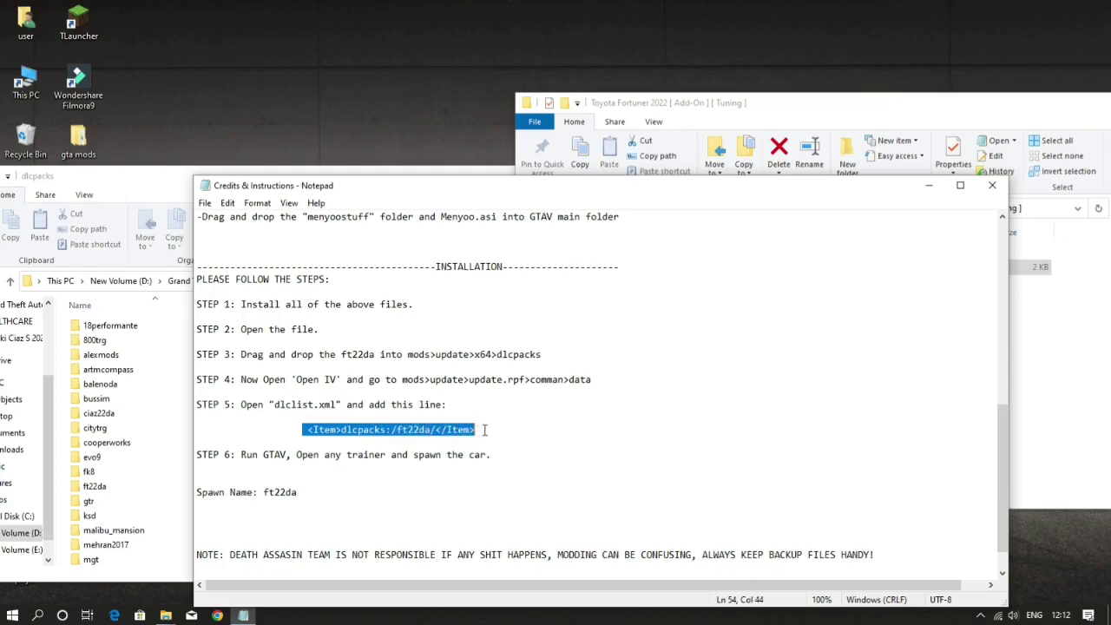
right_click(476, 429)
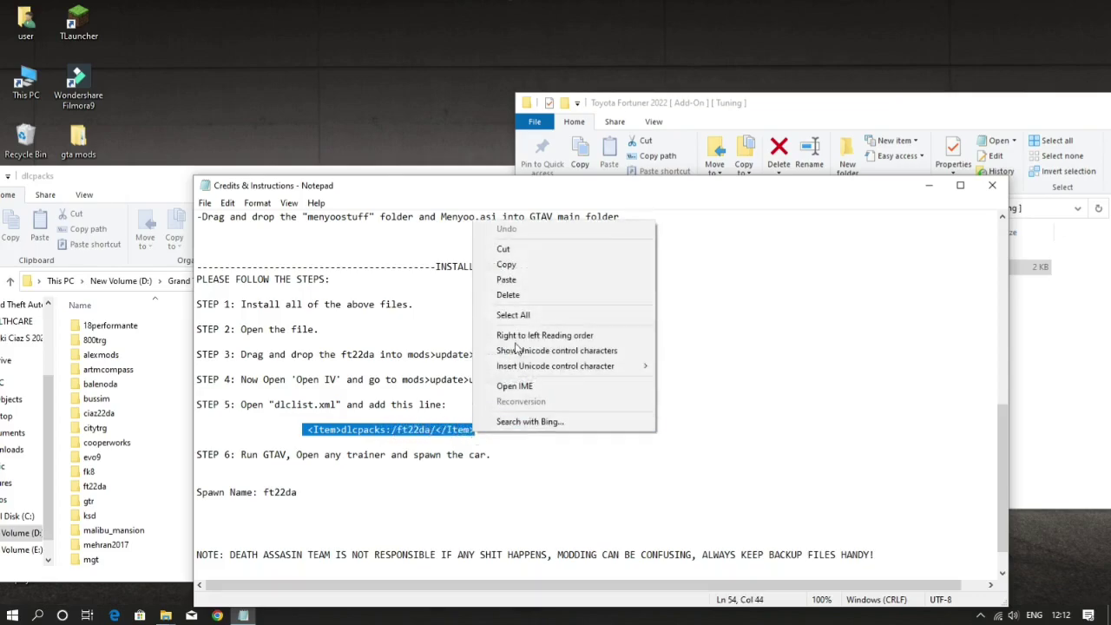
left_click(539, 270)
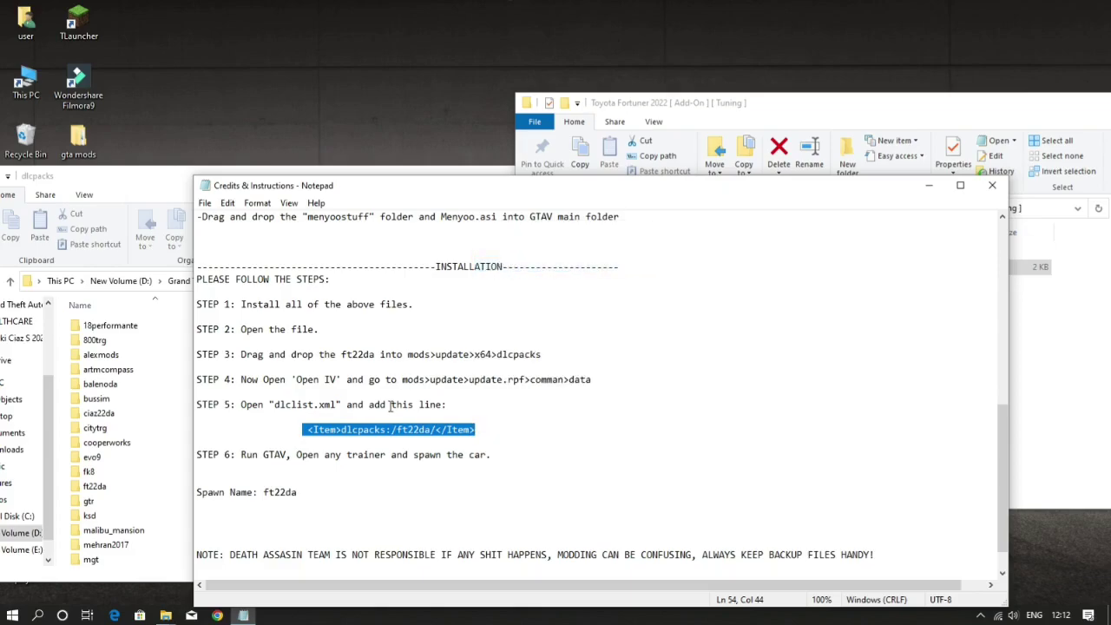
left_click_drag(475, 430, 410, 438)
left_click_drag(285, 430, 470, 430)
right_click(476, 428)
left_click(504, 258)
Step: Close the Credits & Instructions file and both the dlcpacks and Toyota Fortuner folder windows
left_click(986, 186)
left_click_drag(479, 179, 499, 246)
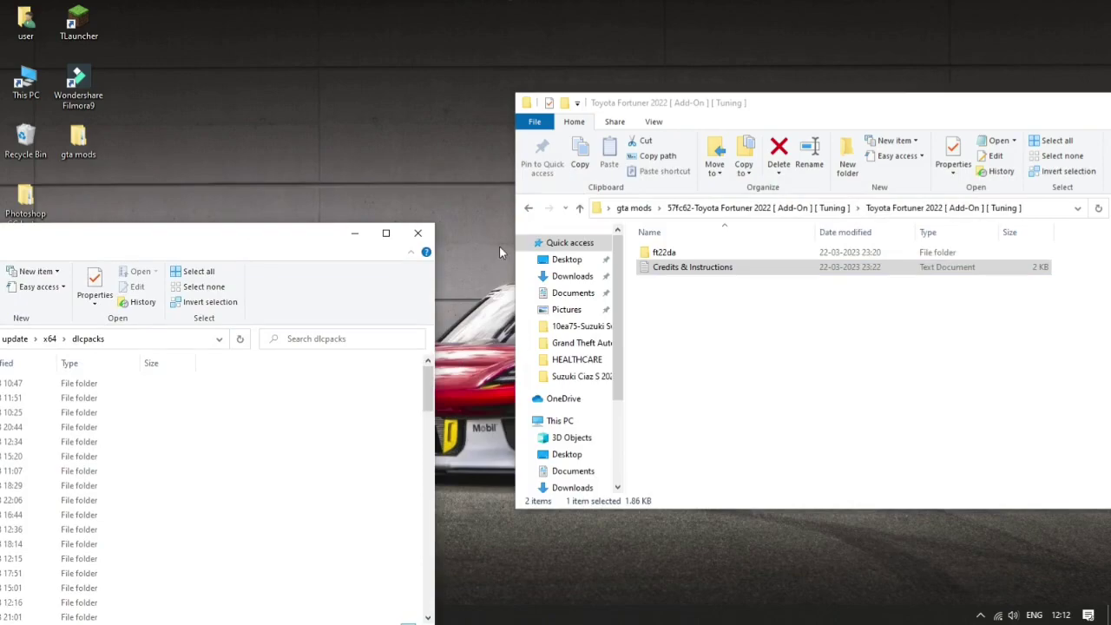
left_click(412, 233)
left_click_drag(827, 104, 163, 169)
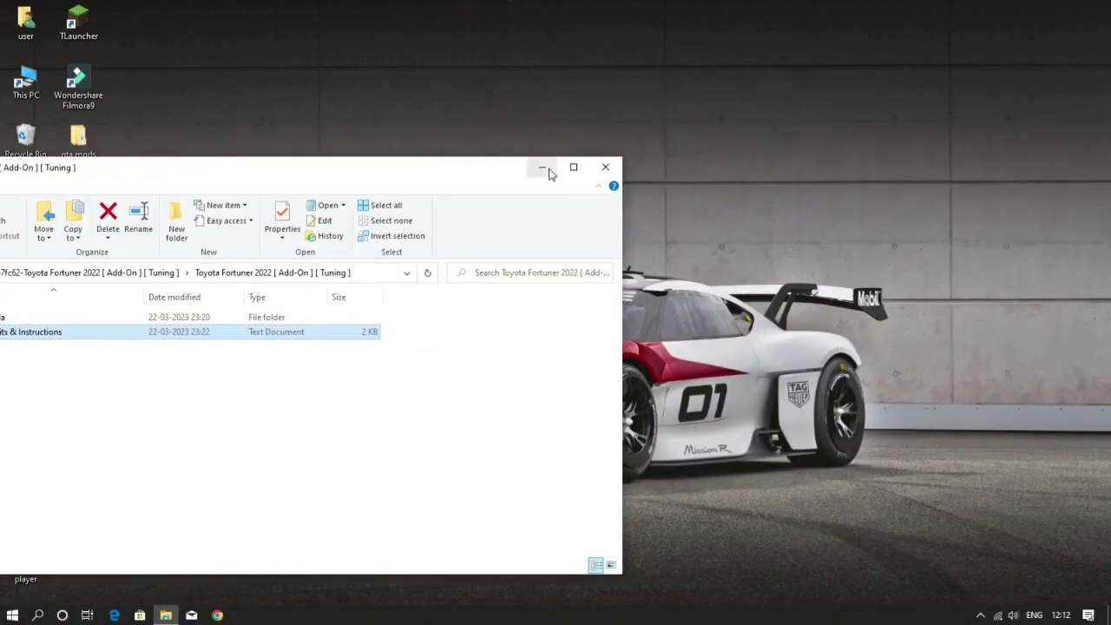
left_click(607, 165)
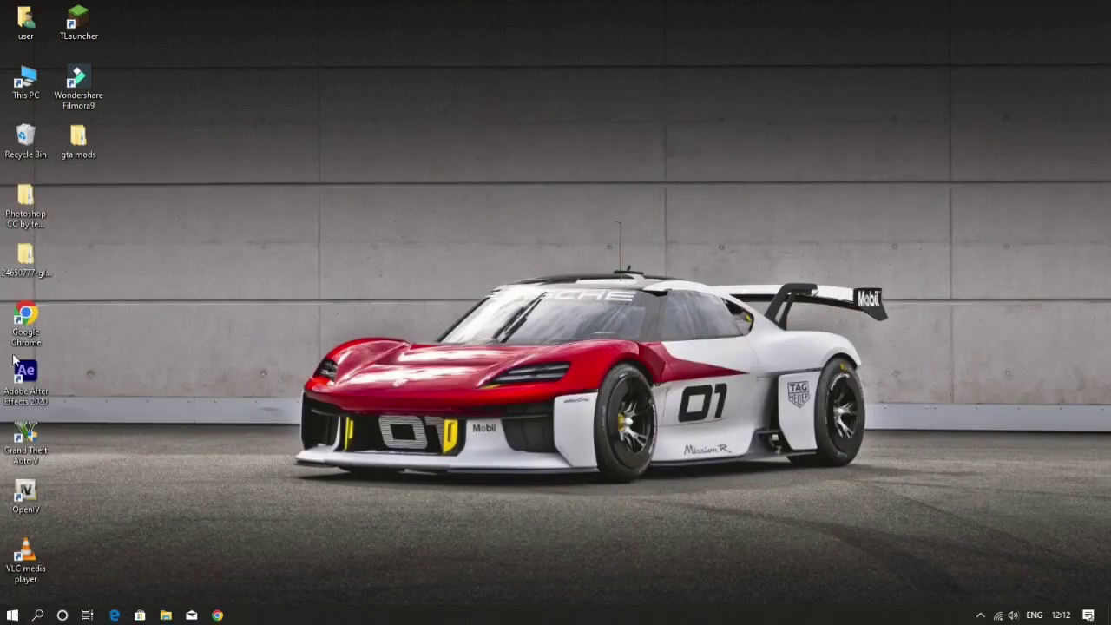
Step: Launch OpenIV for Grand Theft Auto V on Windows and check the plugin installation status in ASI Manager
double_click(48, 489)
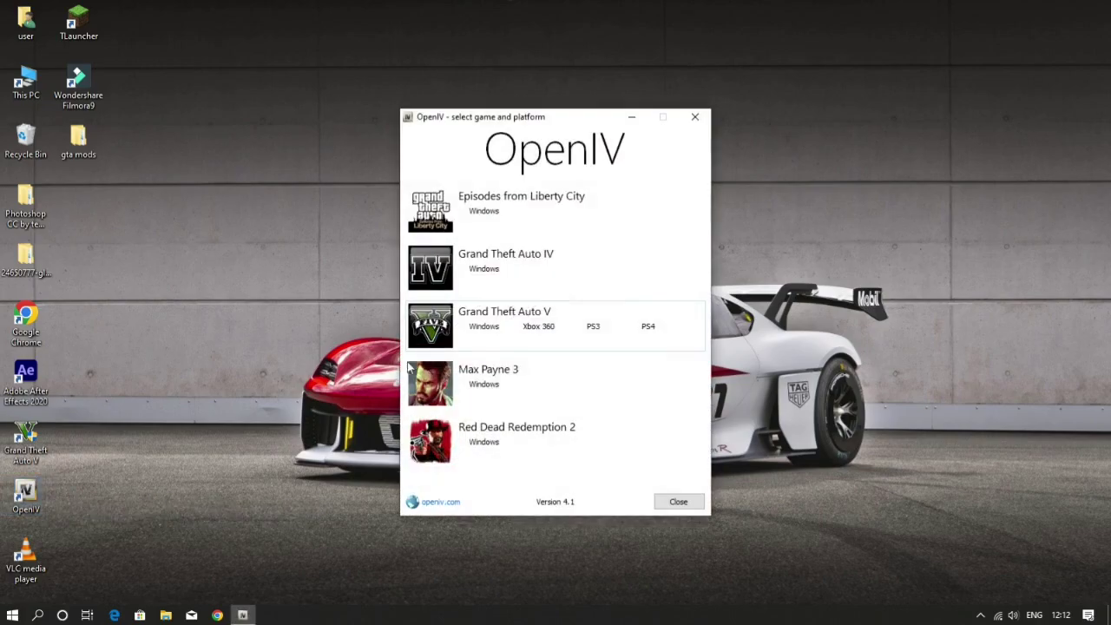
left_click(417, 340)
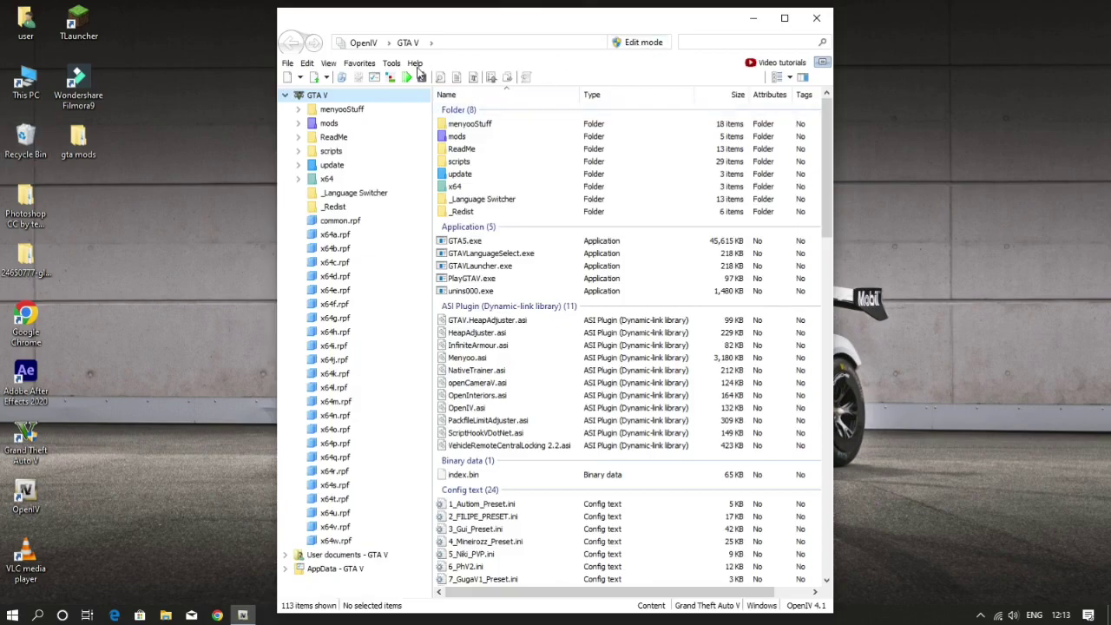
left_click(391, 63)
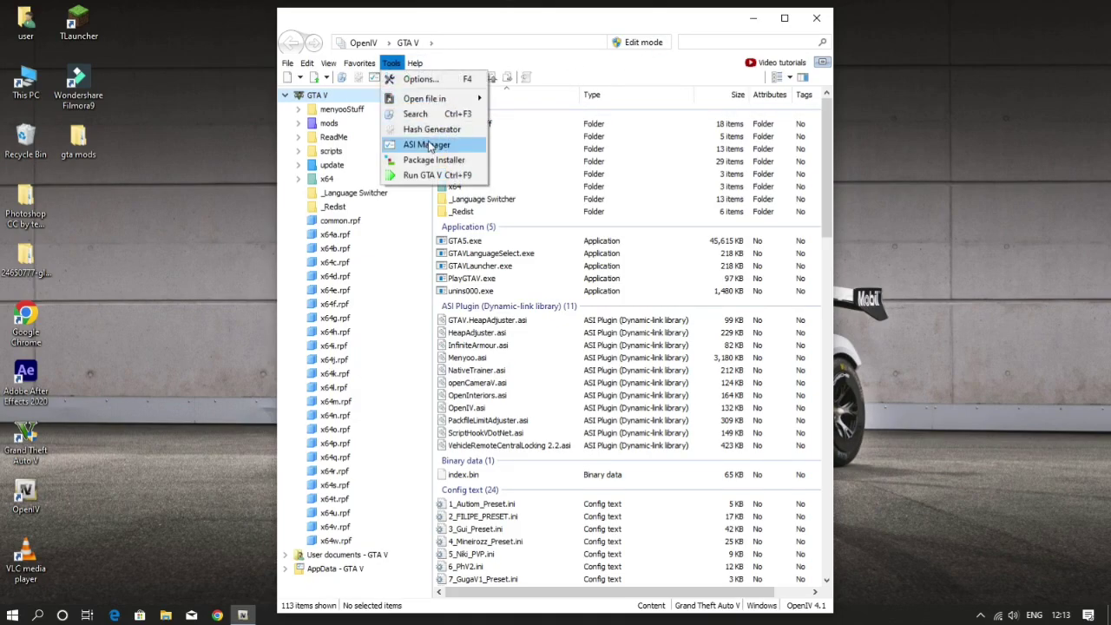
left_click(430, 146)
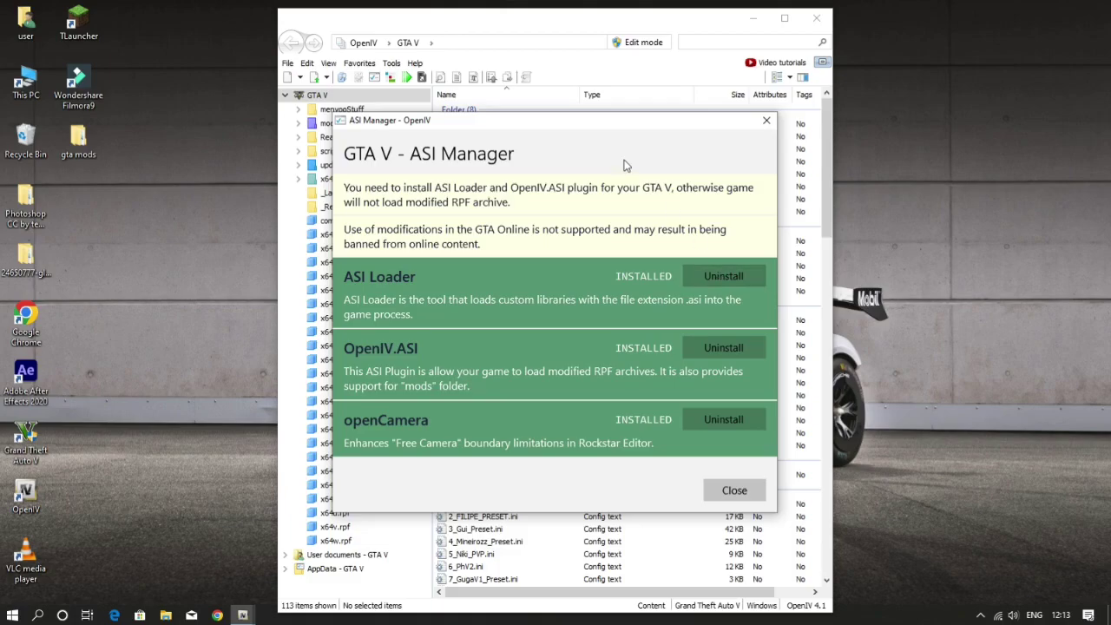
left_click(767, 120)
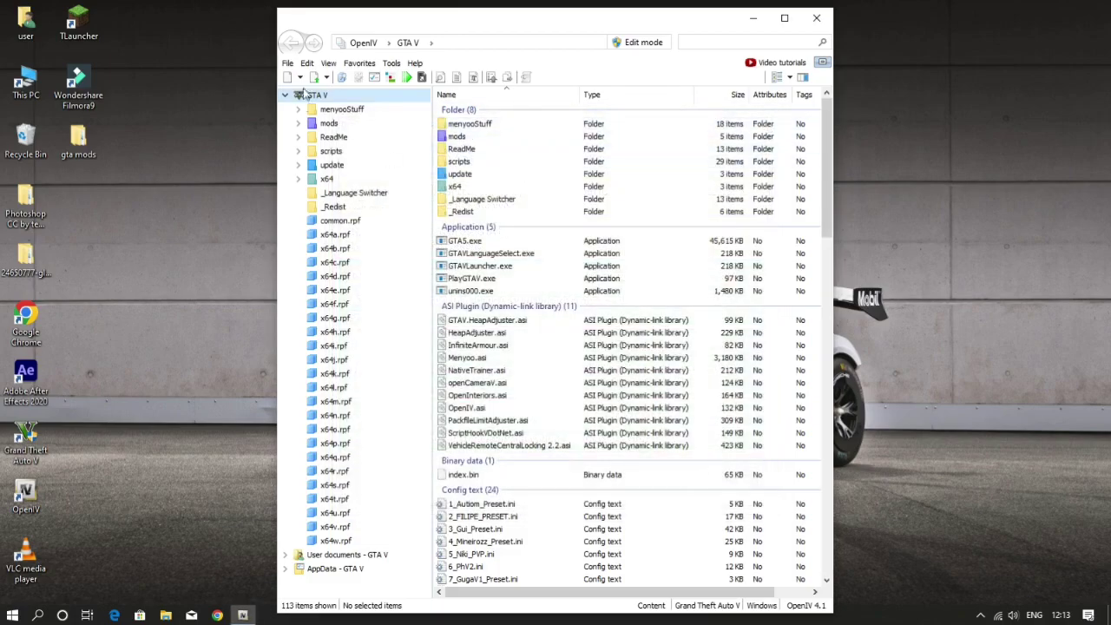
Step: Turn on edit mode for GTA V, accept the automatic-saving warning, and maximize the window
left_click(640, 43)
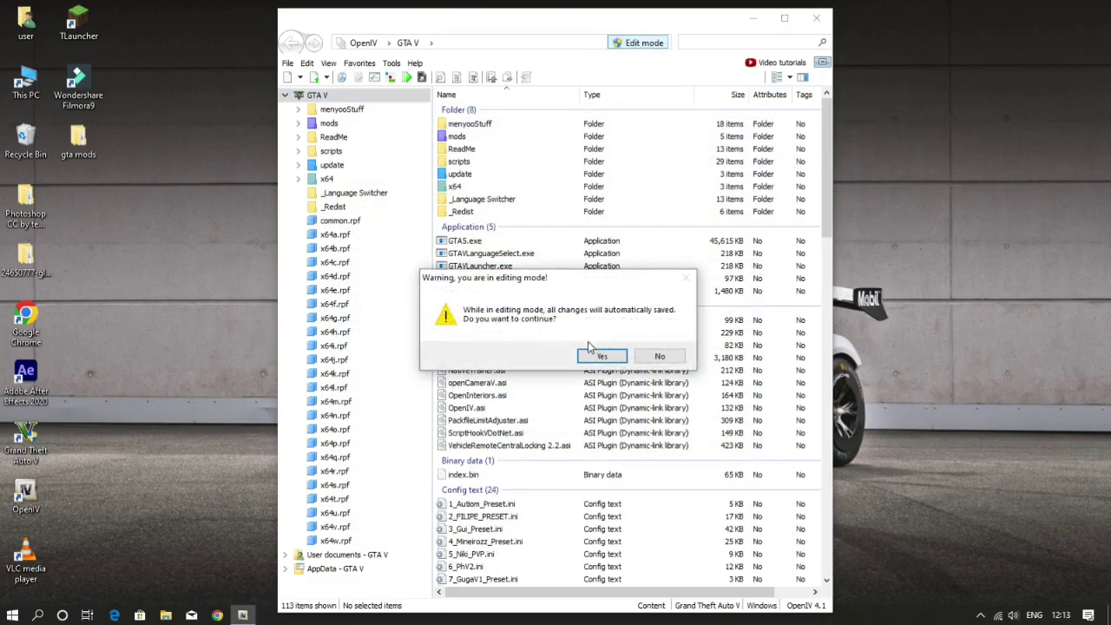
left_click(599, 356)
left_click(784, 17)
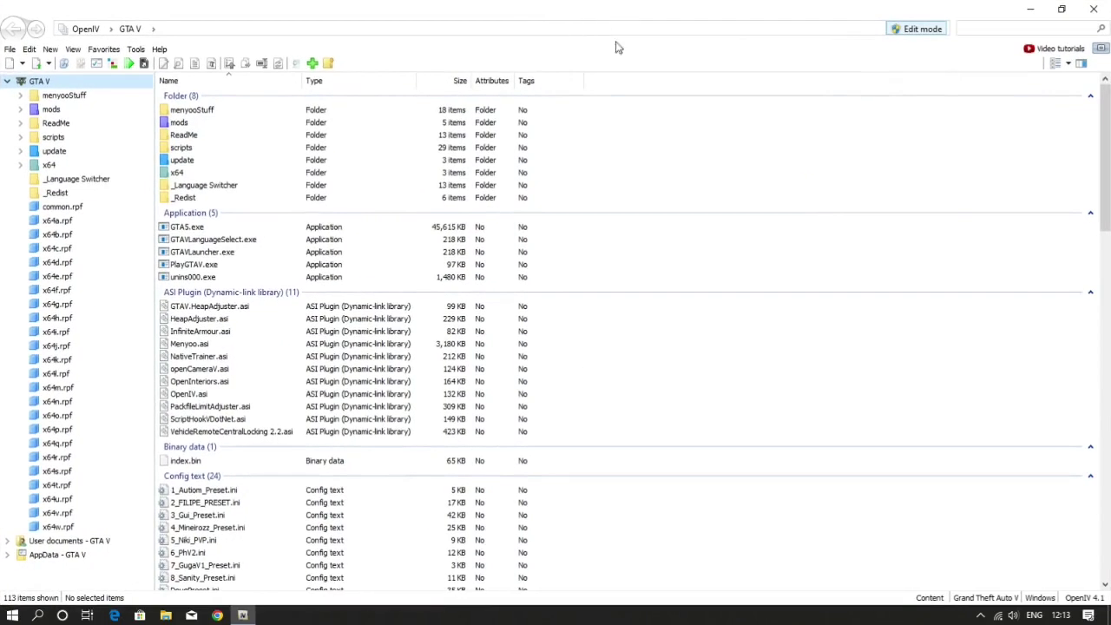
Step: Open the data folder inside mods > update > update.rpf > common
left_click(174, 127)
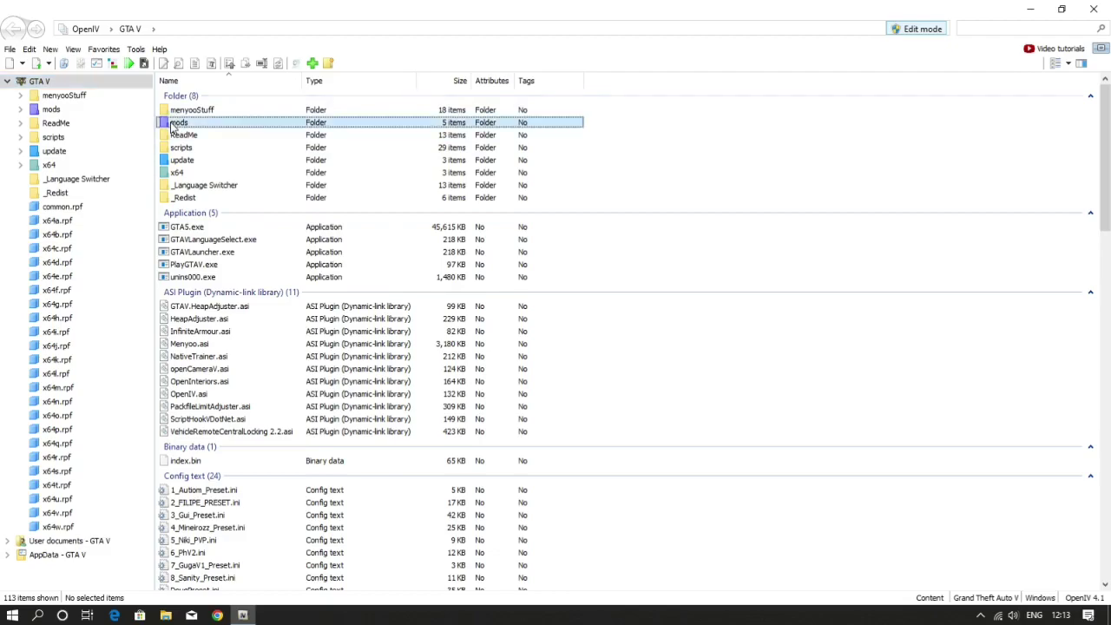
double_click(173, 124)
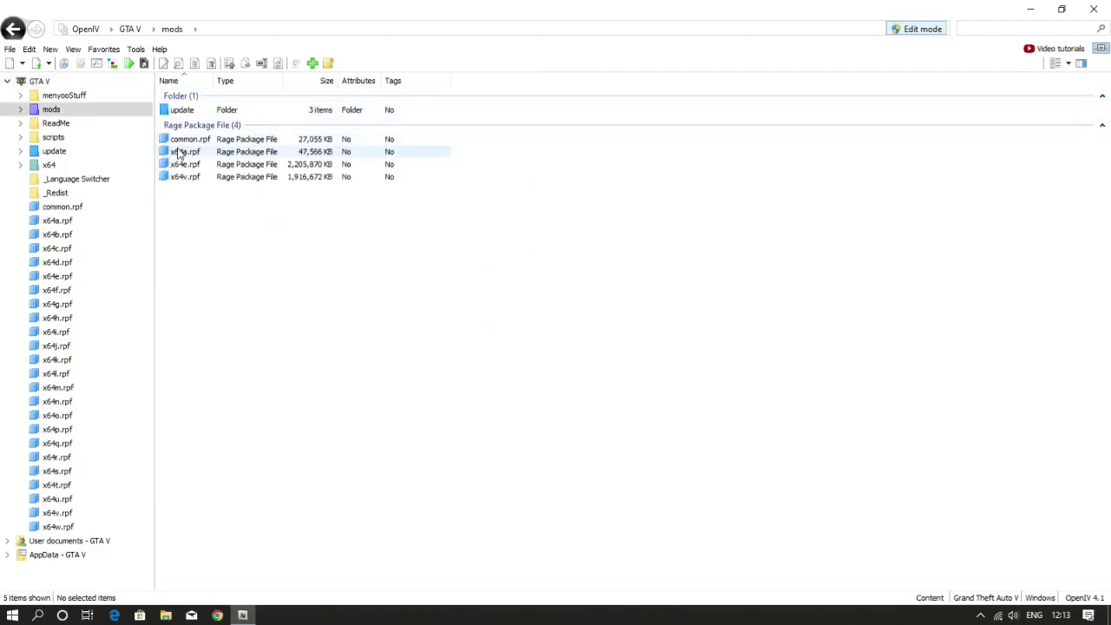
double_click(181, 110)
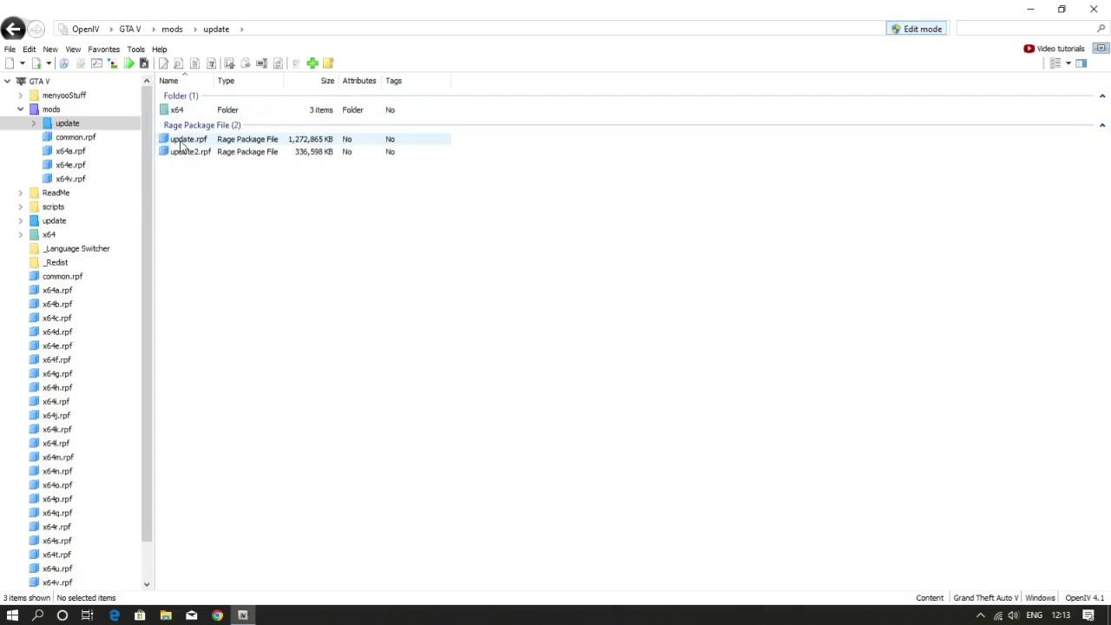
double_click(184, 140)
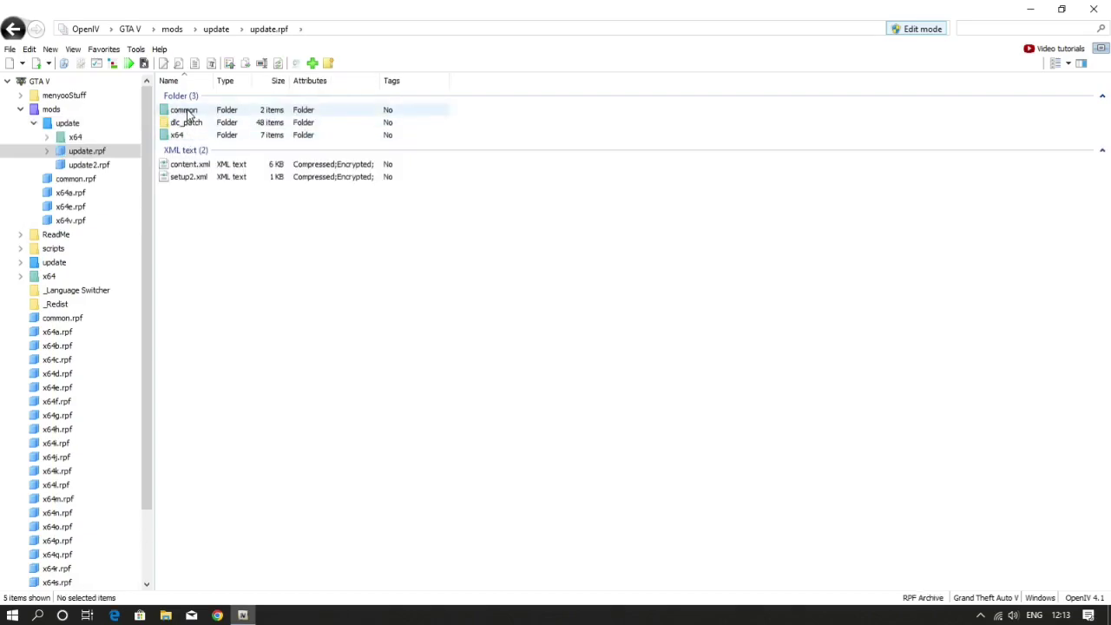
double_click(184, 111)
double_click(185, 111)
Step: Find dlclist.xml among the XML files in the data folder and open it for editing
scroll(193, 348, "down", 2)
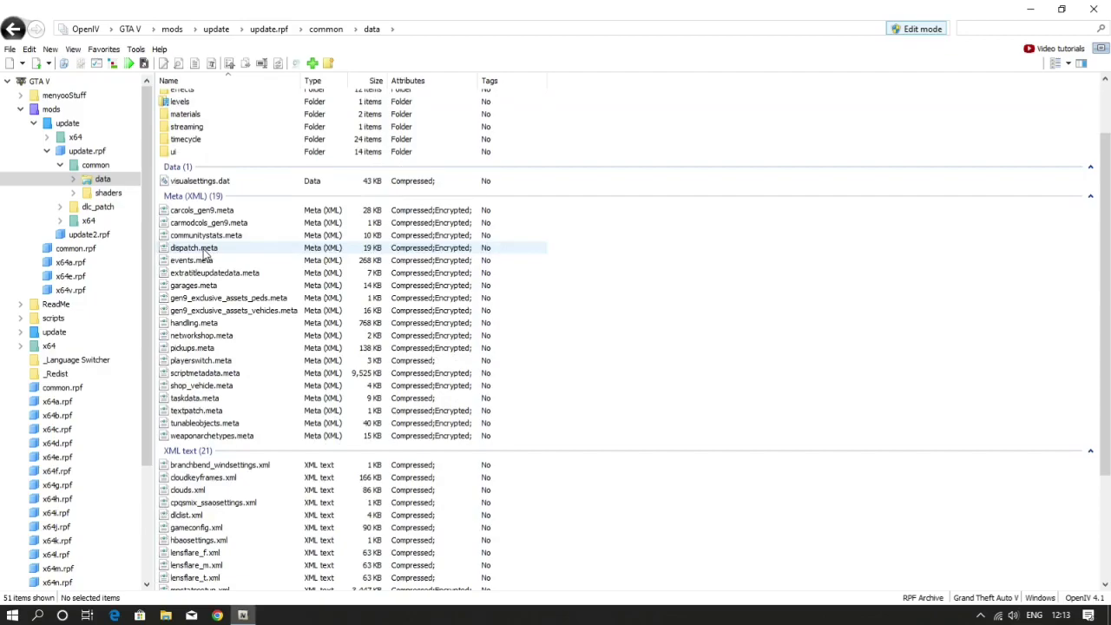
scroll(193, 348, "down", 1)
left_click(184, 480)
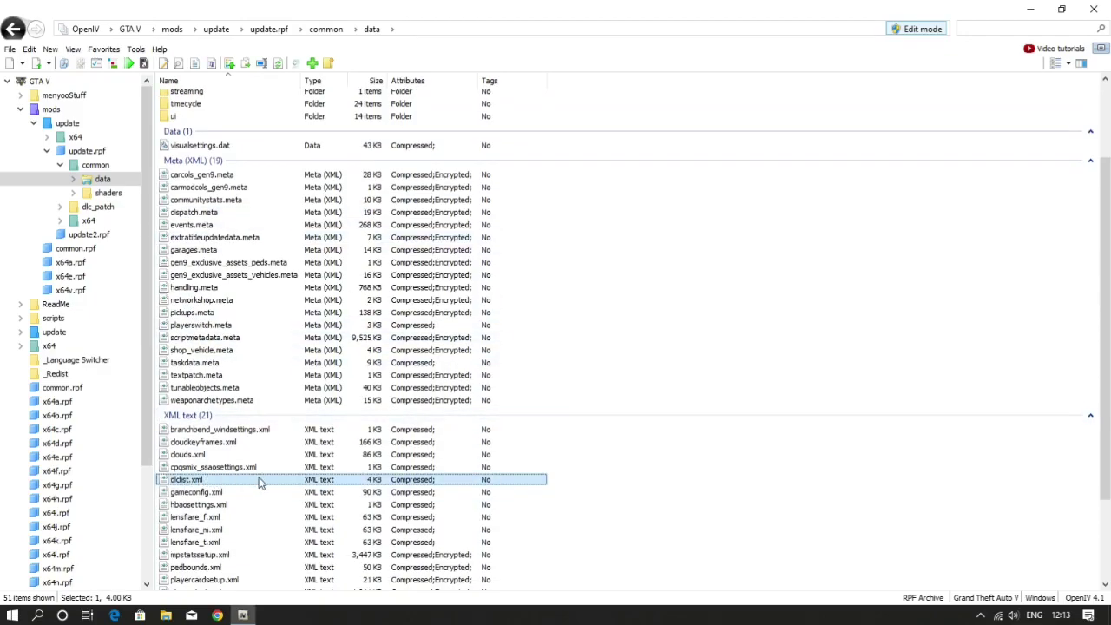
right_click(260, 481)
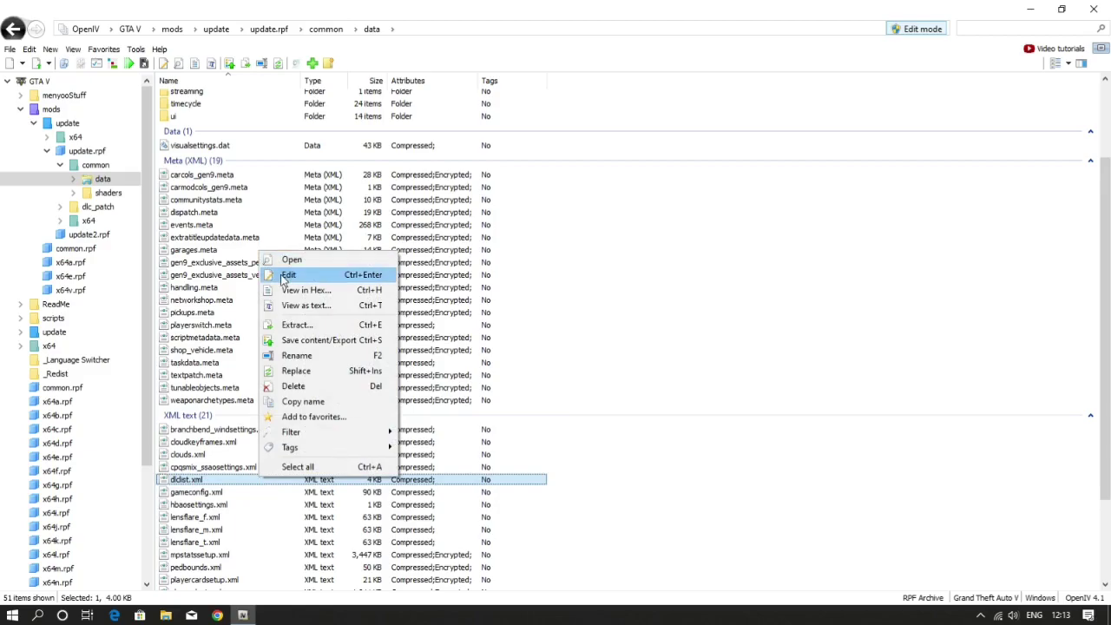
left_click(315, 276)
Step: Add the line <Item>dlcpacks:/ft22da/</Item> below the mux entry in dlclist.xml, save the file, and close the editor
scroll(547, 408, "down", 5)
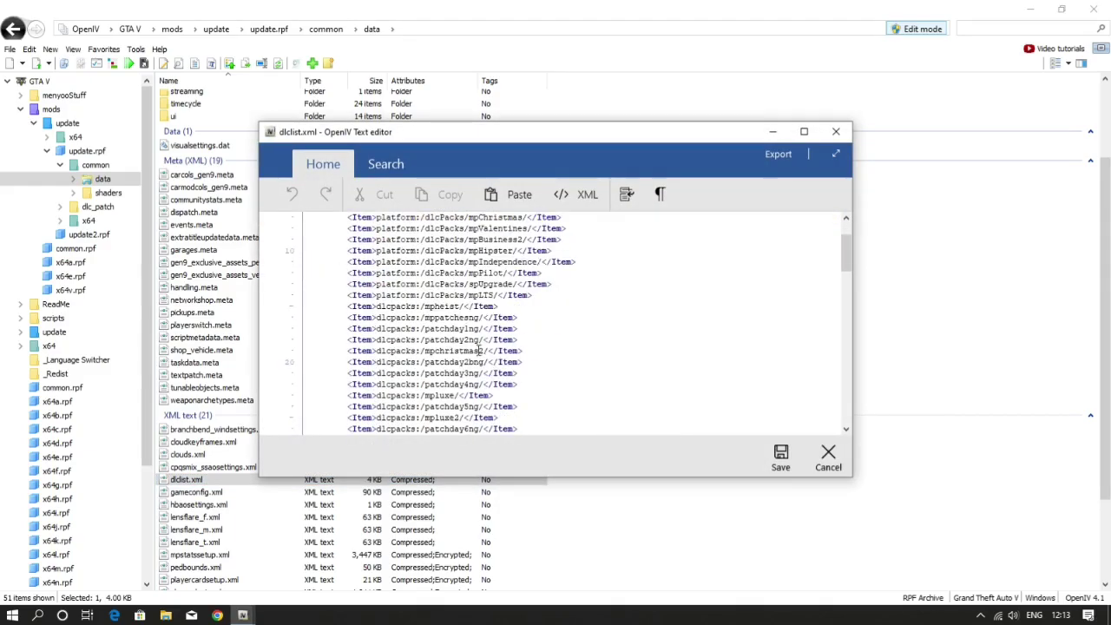
scroll(547, 408, "down", 20)
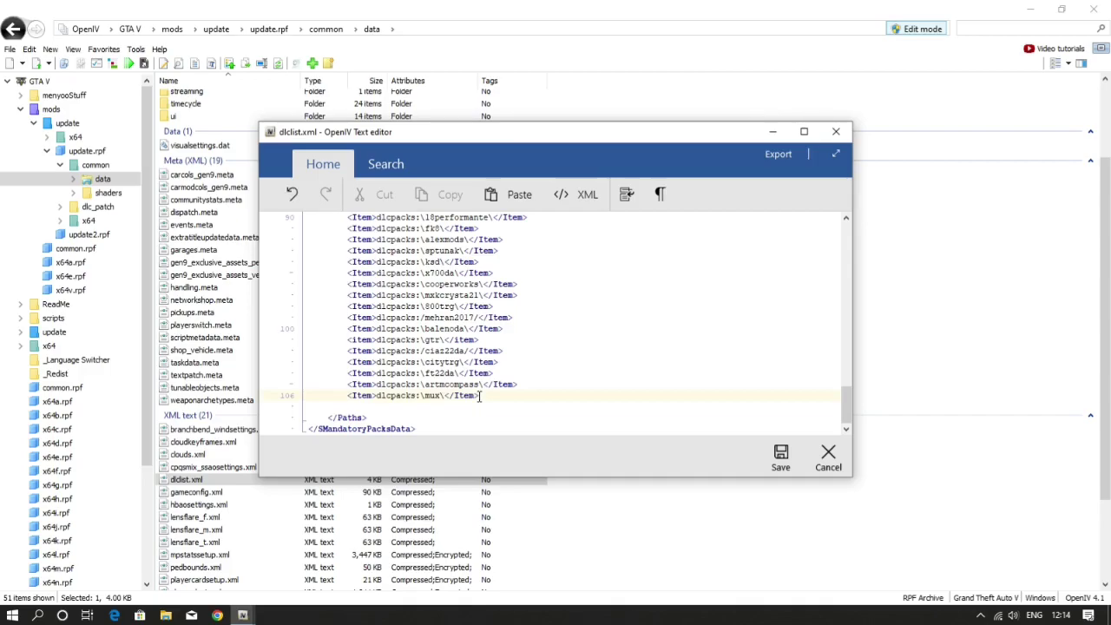
left_click(479, 395)
key("Return")
type("<Item>dlcpacks:\\ft22da\\</Item>")
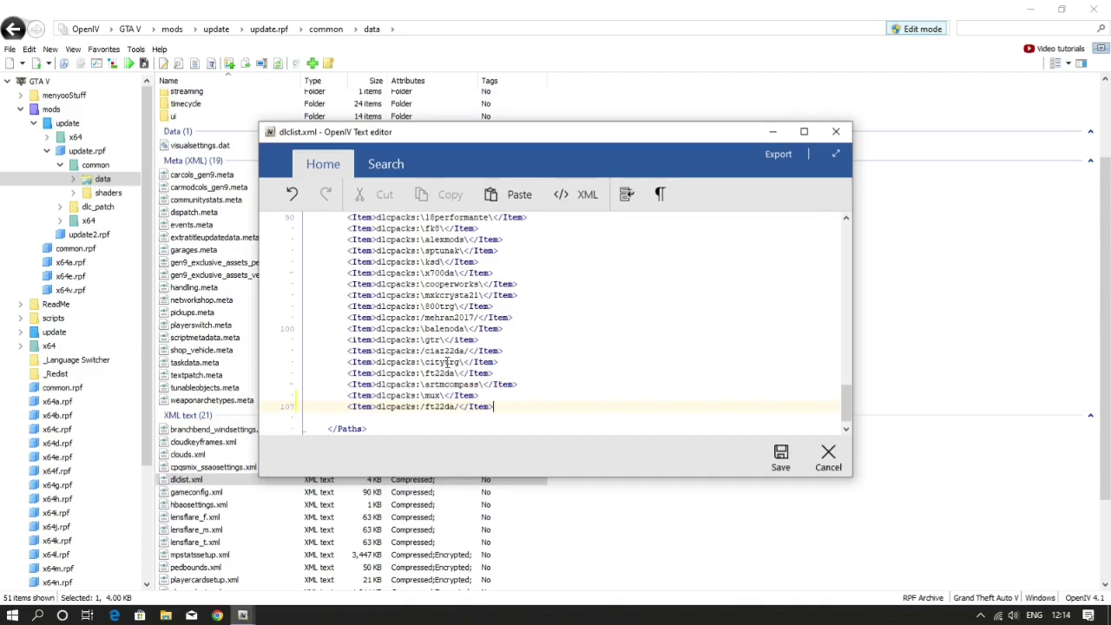
left_click(779, 457)
left_click(828, 458)
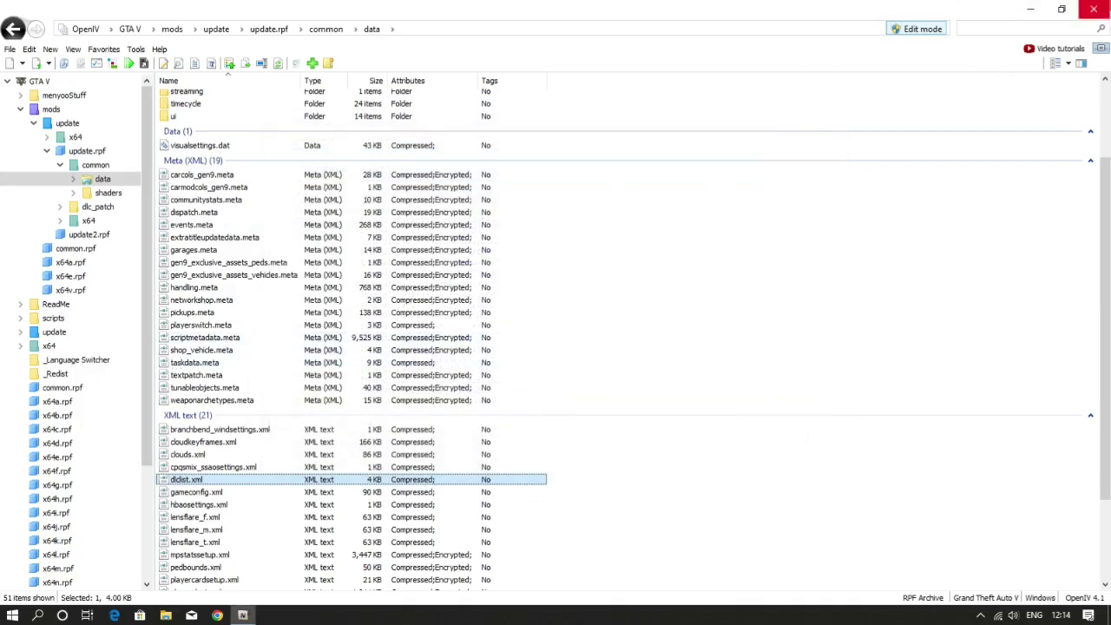
Step: Close OpenIV and launch Grand Theft Auto V from the desktop
left_click(1104, 9)
double_click(38, 429)
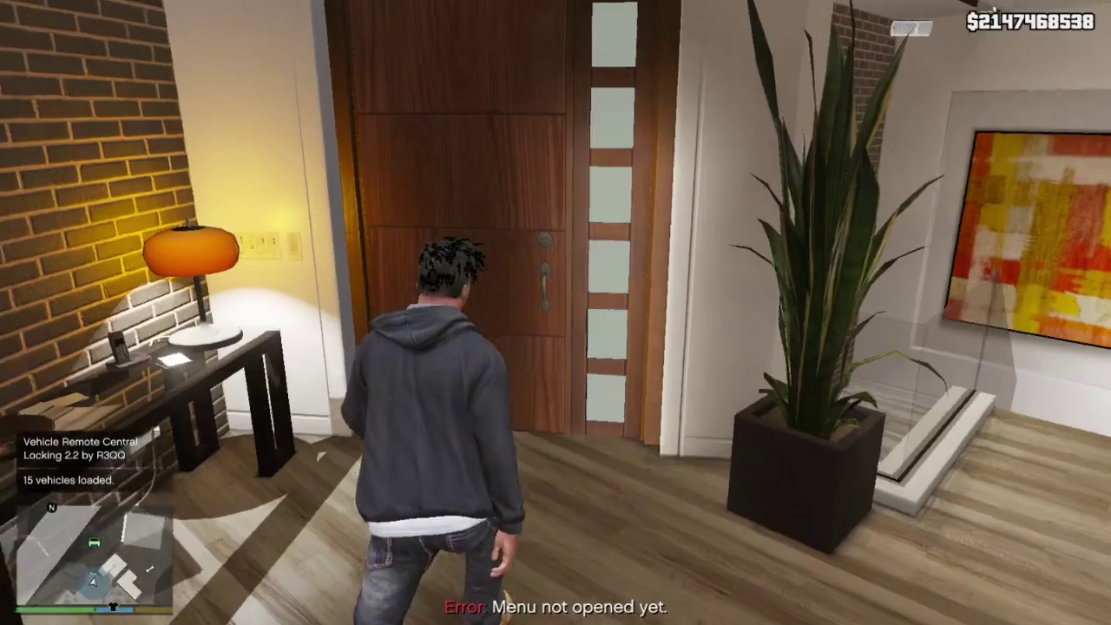
Step: Walk the character out through the front door and past the parked motorcycle onto the road
key("w")
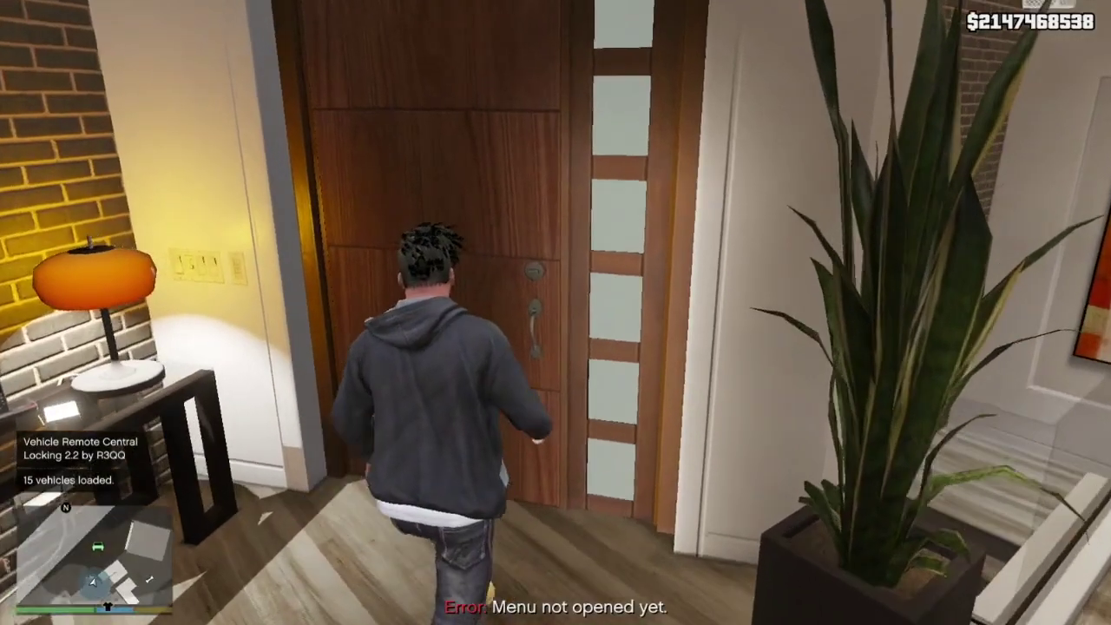
key("w")
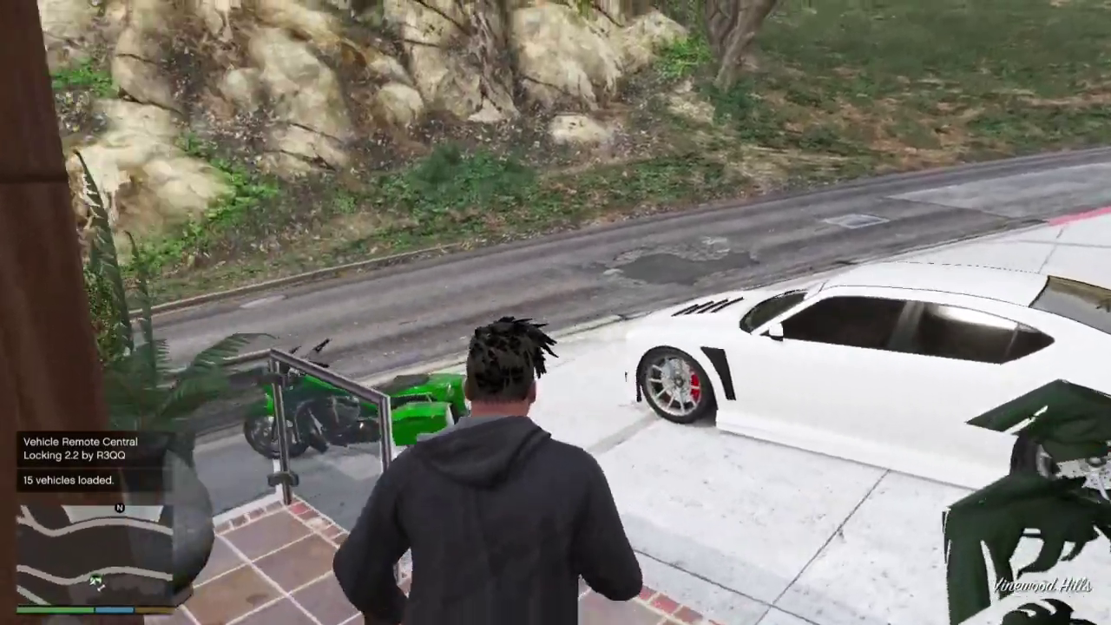
key("w")
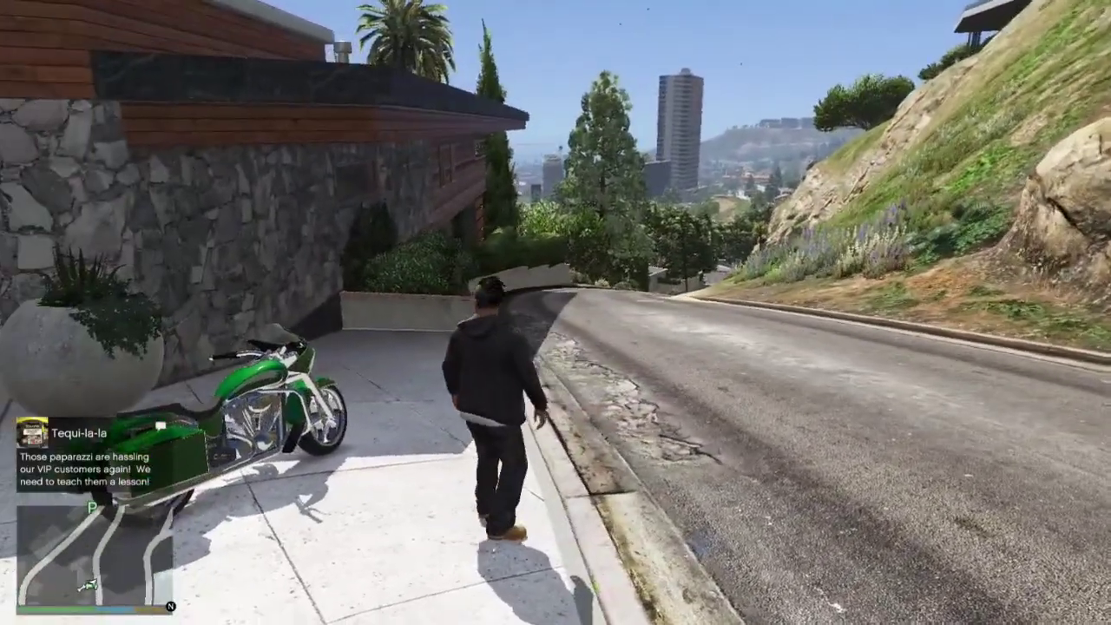
key("w")
key("w")
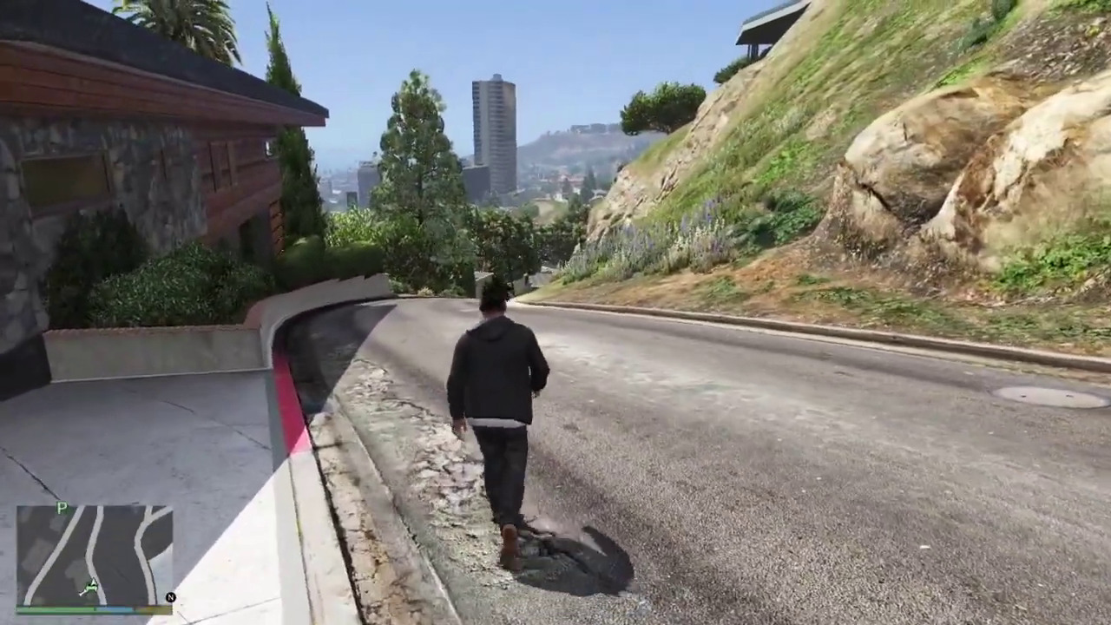
Step: Open the Menyoo trainer and go to the Input Model option in its vehicle spawning list
key("F8")
key("Down")
key("Down")
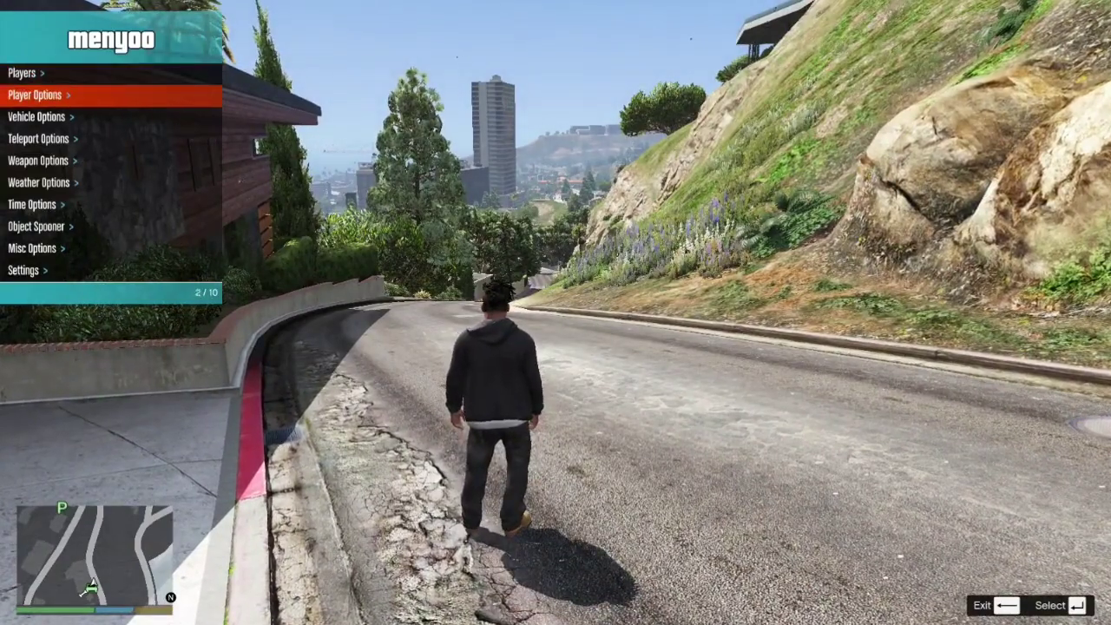
key("Return")
key("Down")
key("Return")
key("Up")
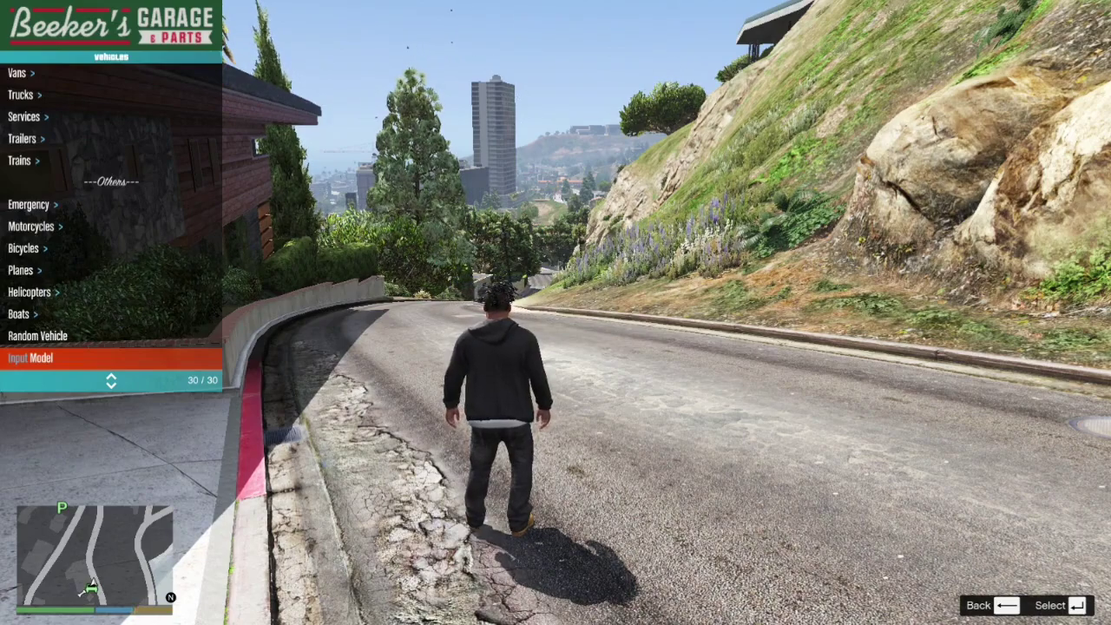
Step: Spawn the vehicle with the model name ft22da and close the trainer menu
key("Return")
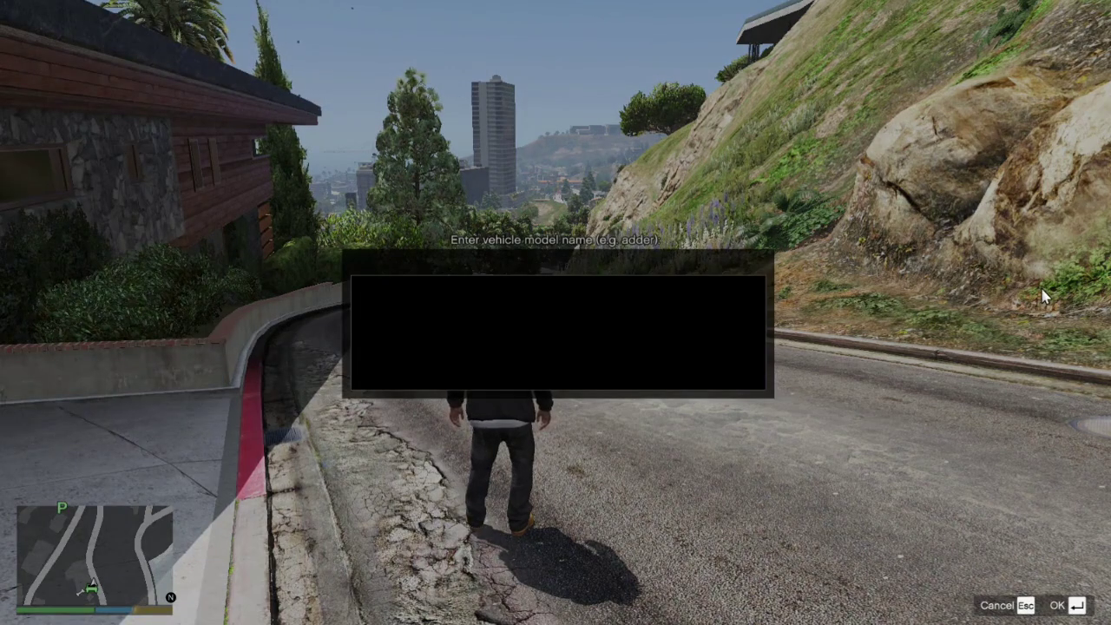
type("ft22da")
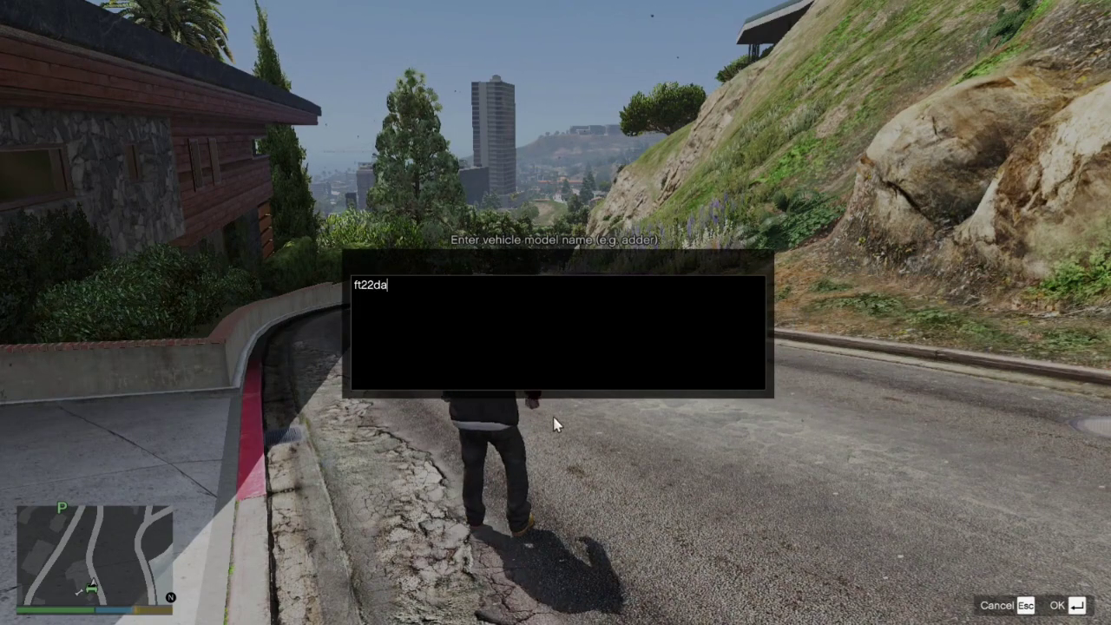
key("Return")
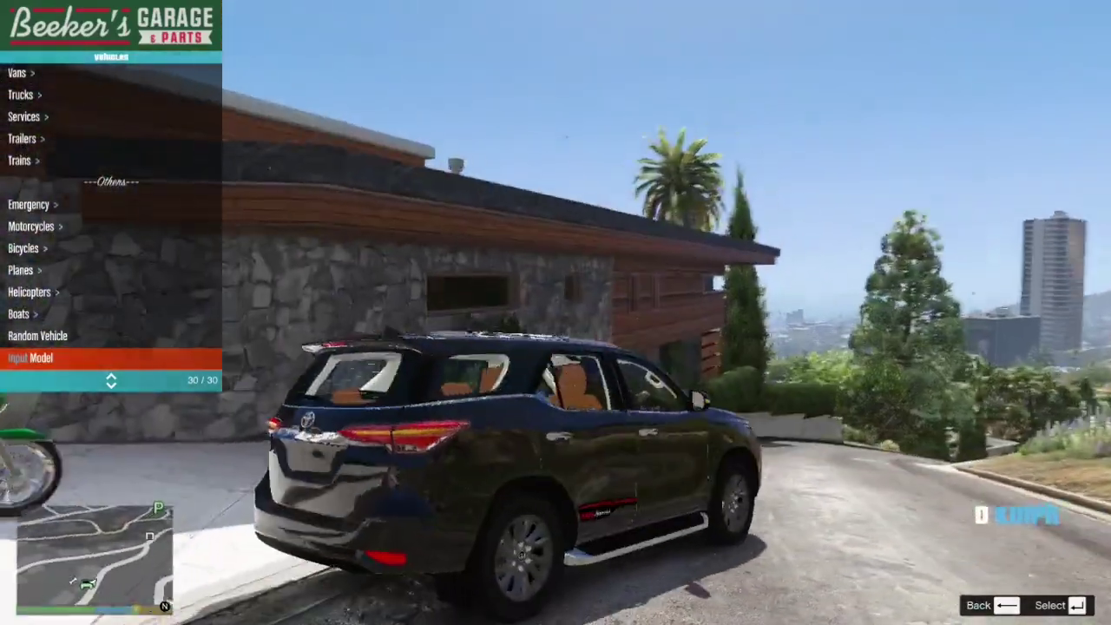
key("BackSpace")
key("BackSpace")
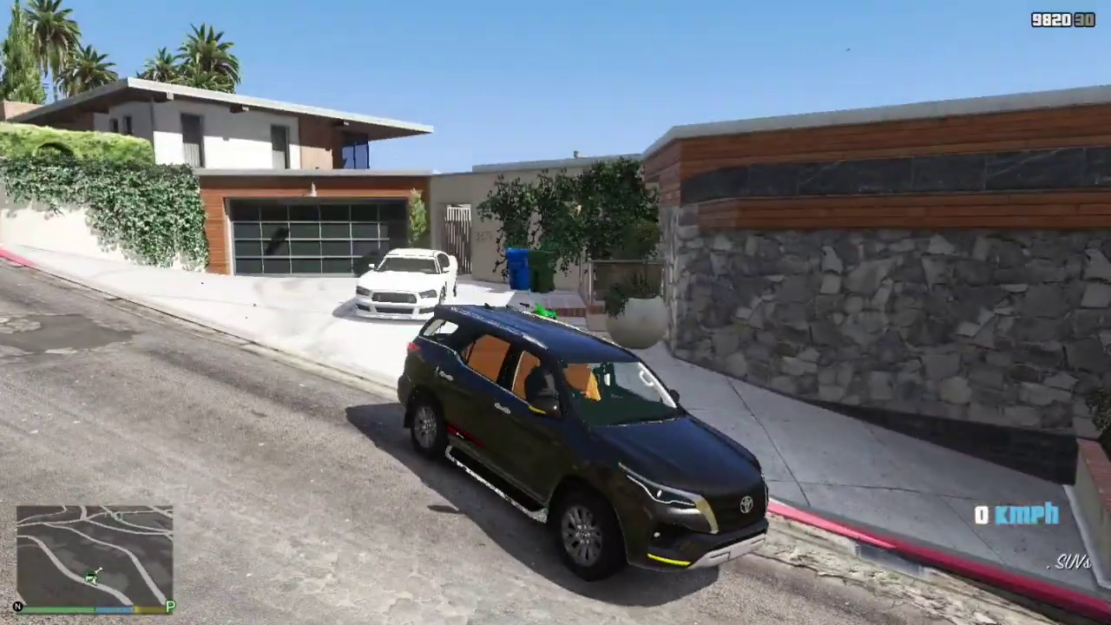
Step: Drive the spawned Toyota Fortuner on the road outside the house
key("w")
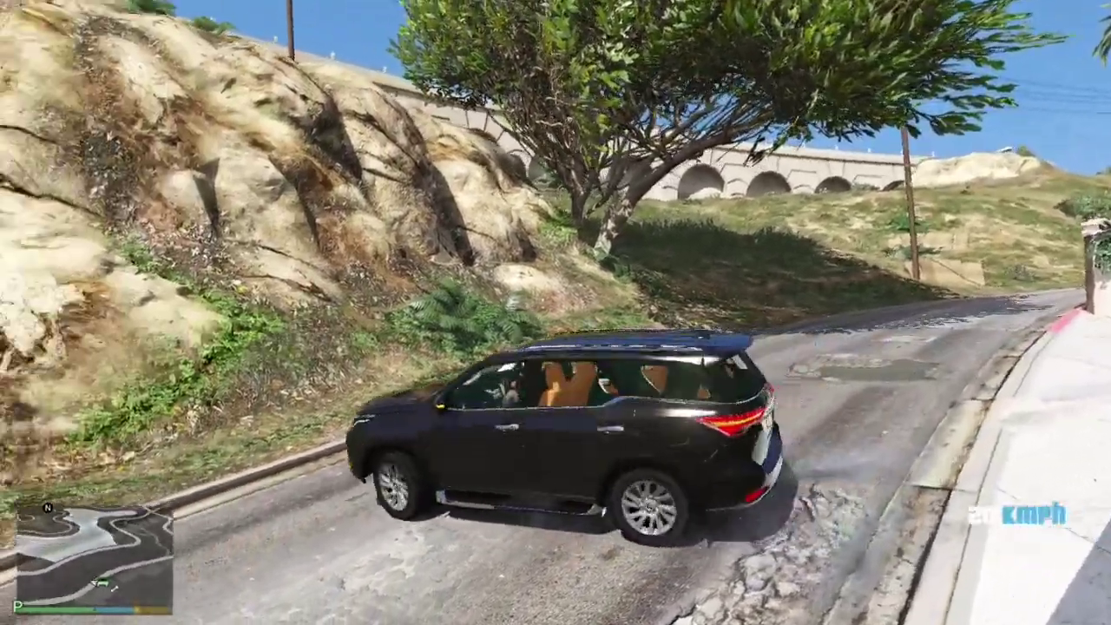
key("w")
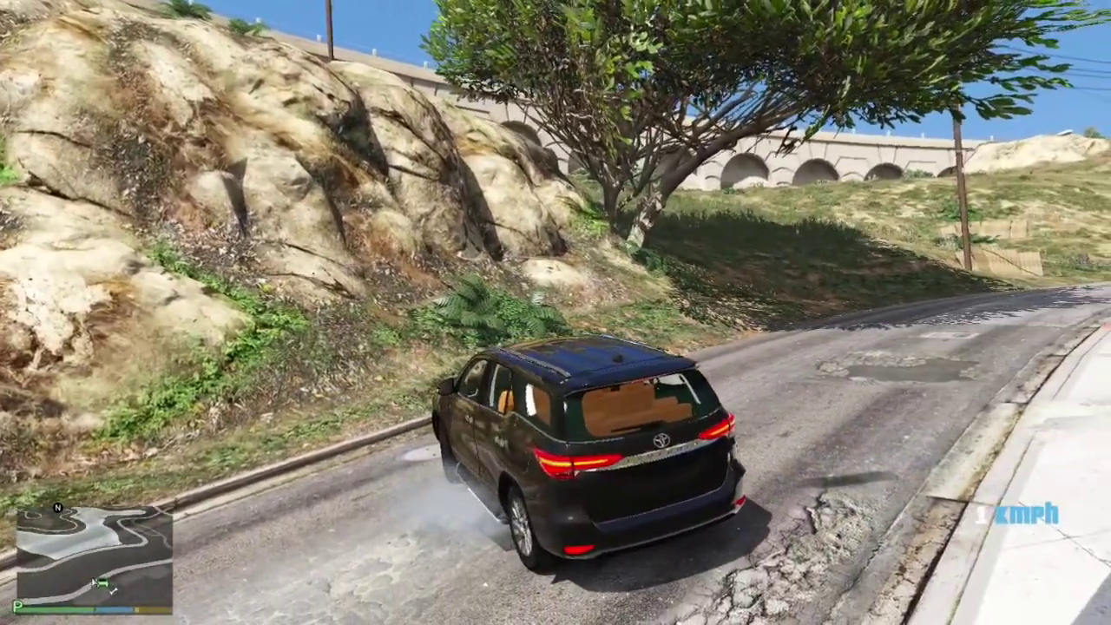